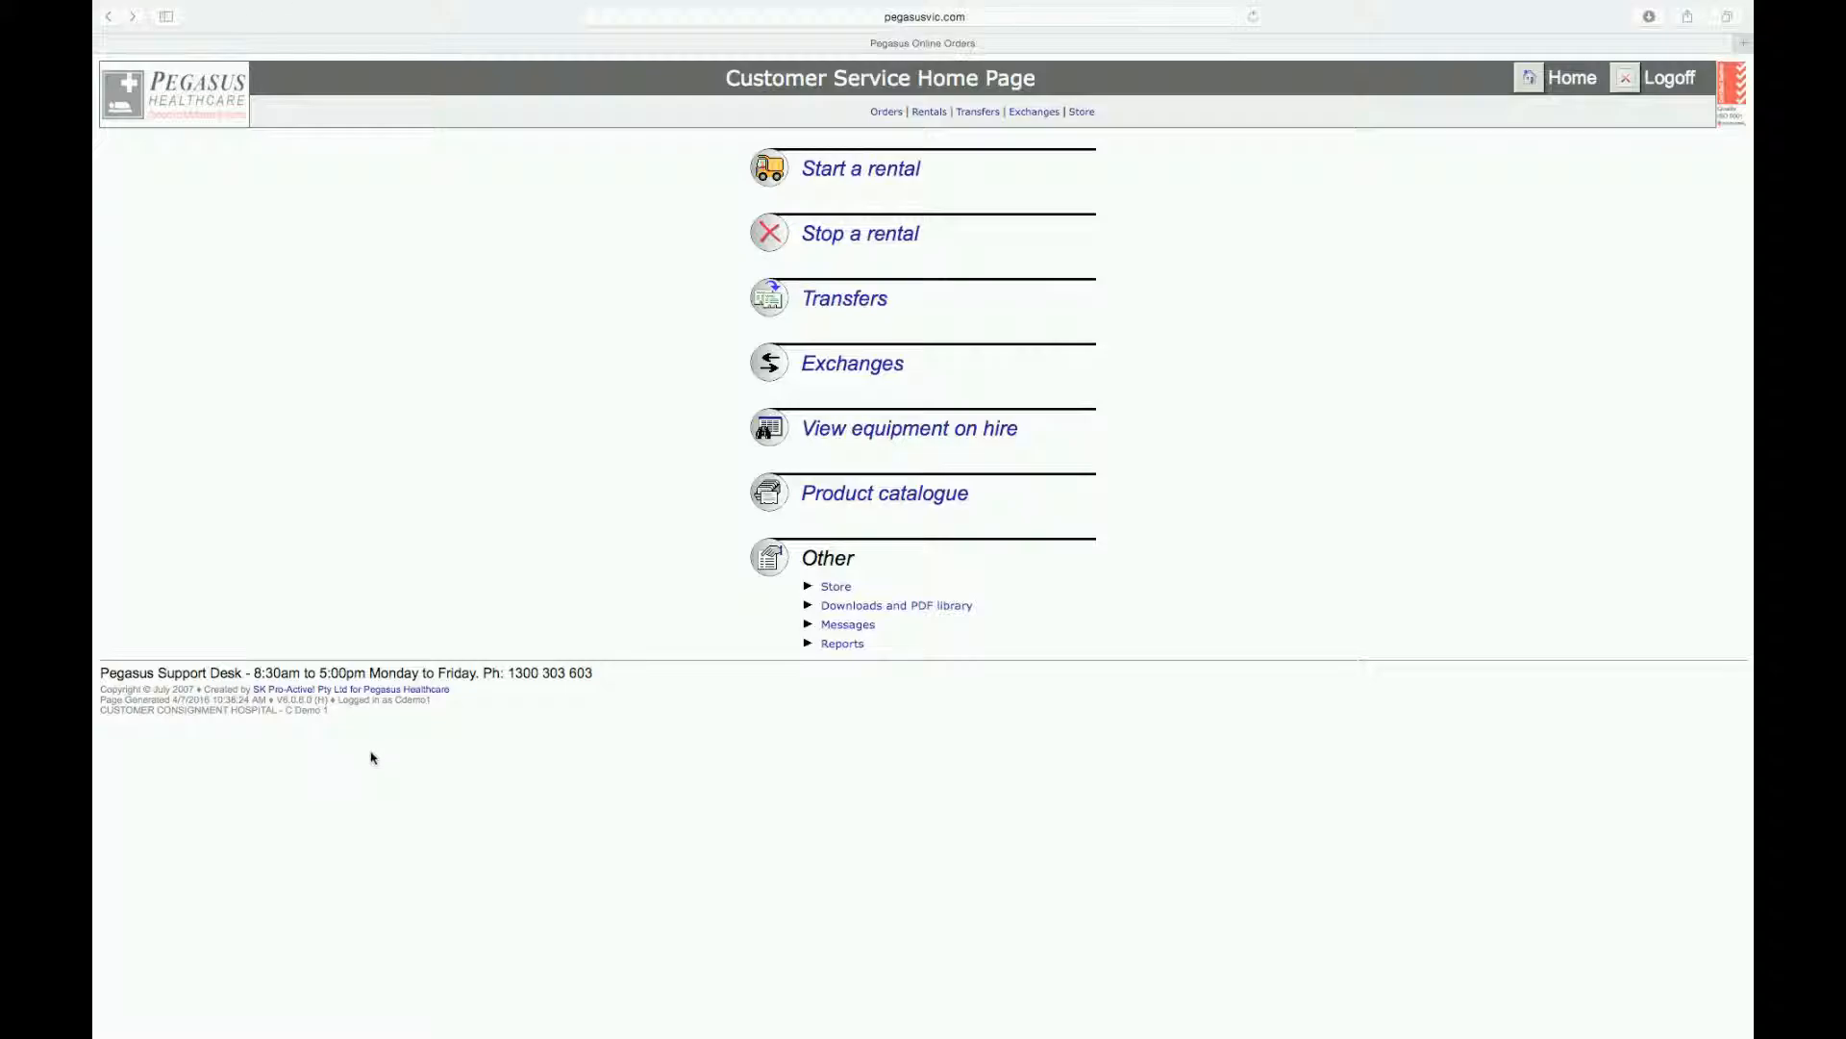
Start a new rental order for the ward C Demo 1
left_click(824, 174)
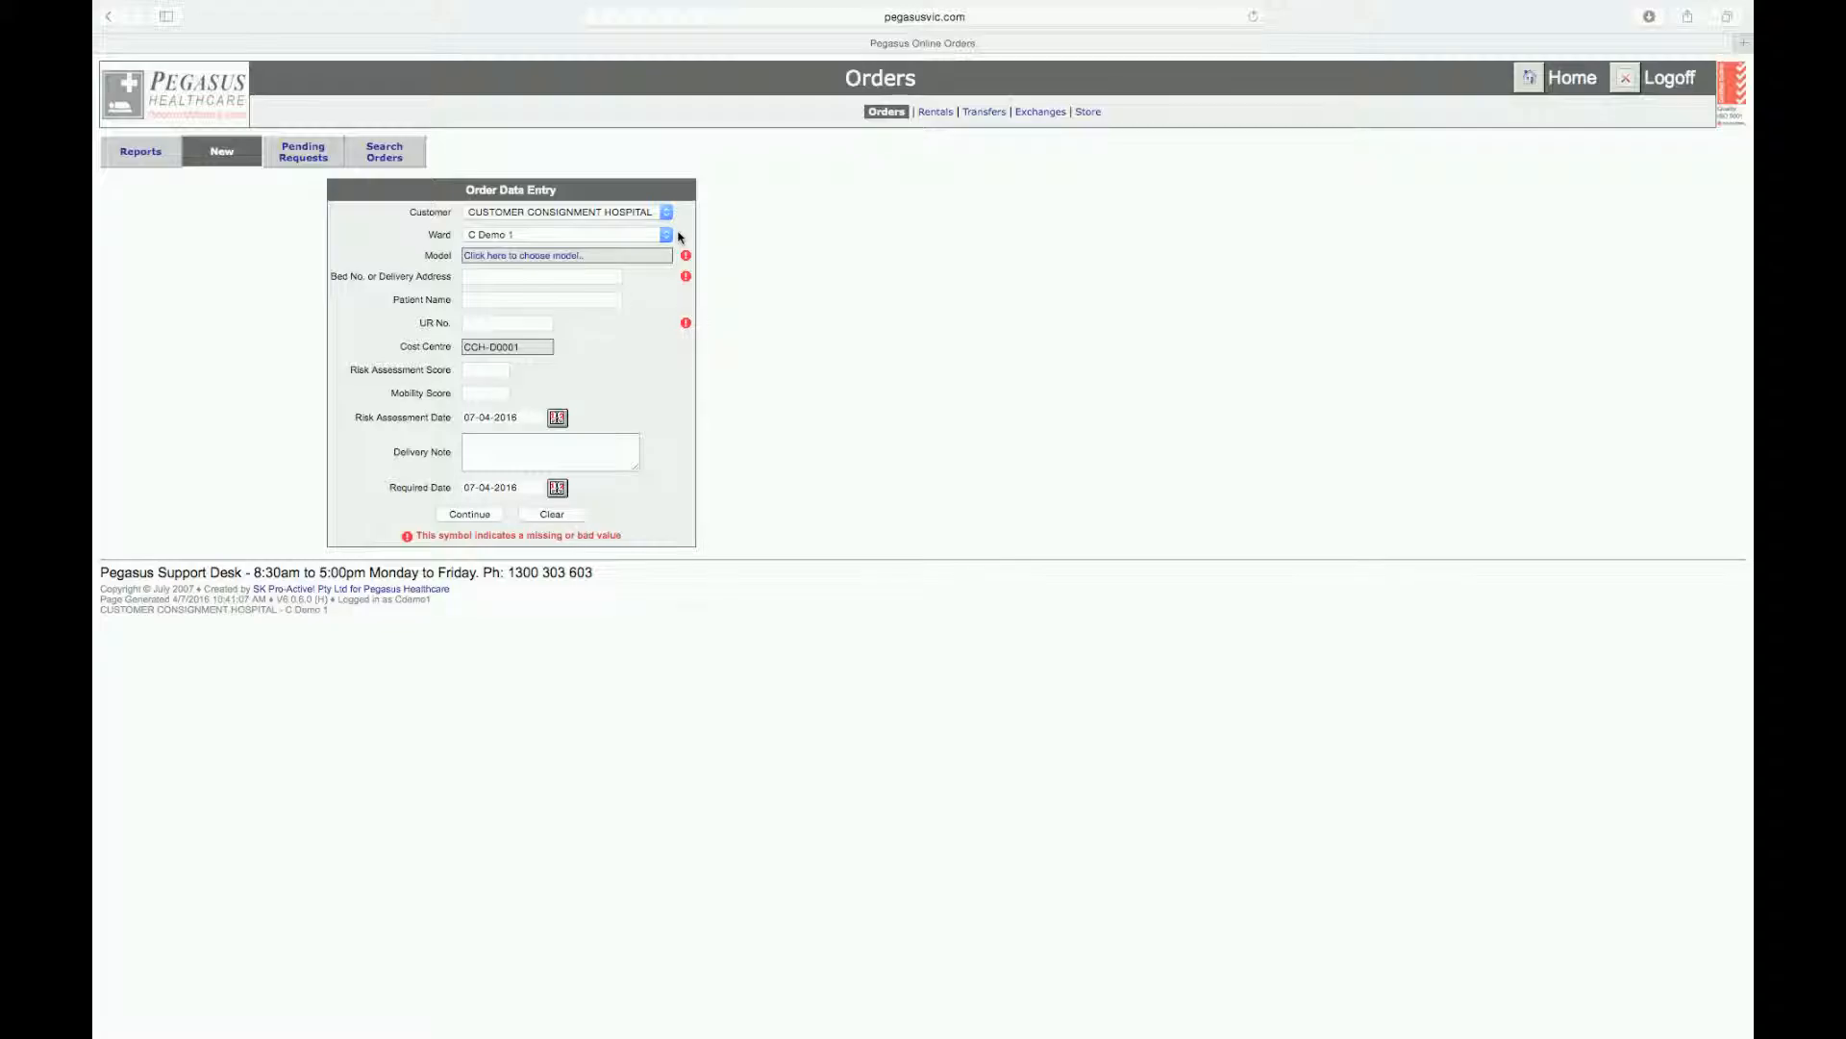
left_click(671, 239)
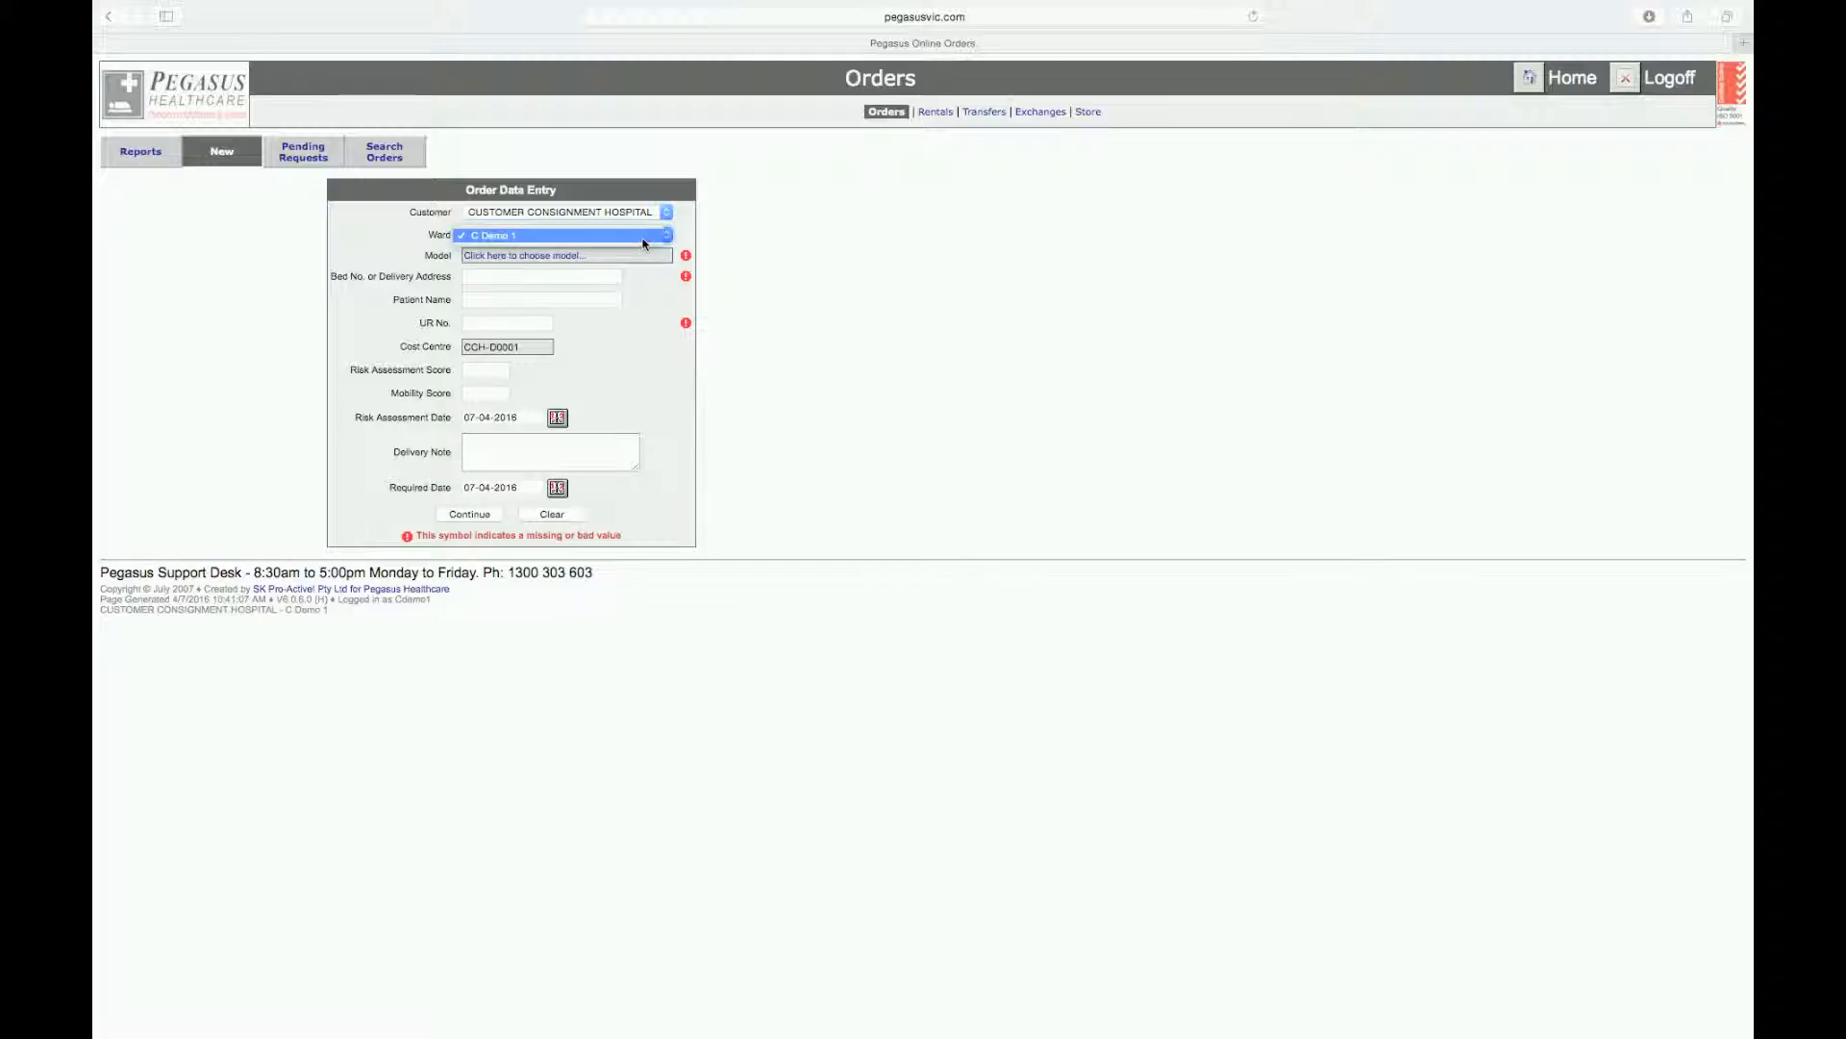
left_click(643, 241)
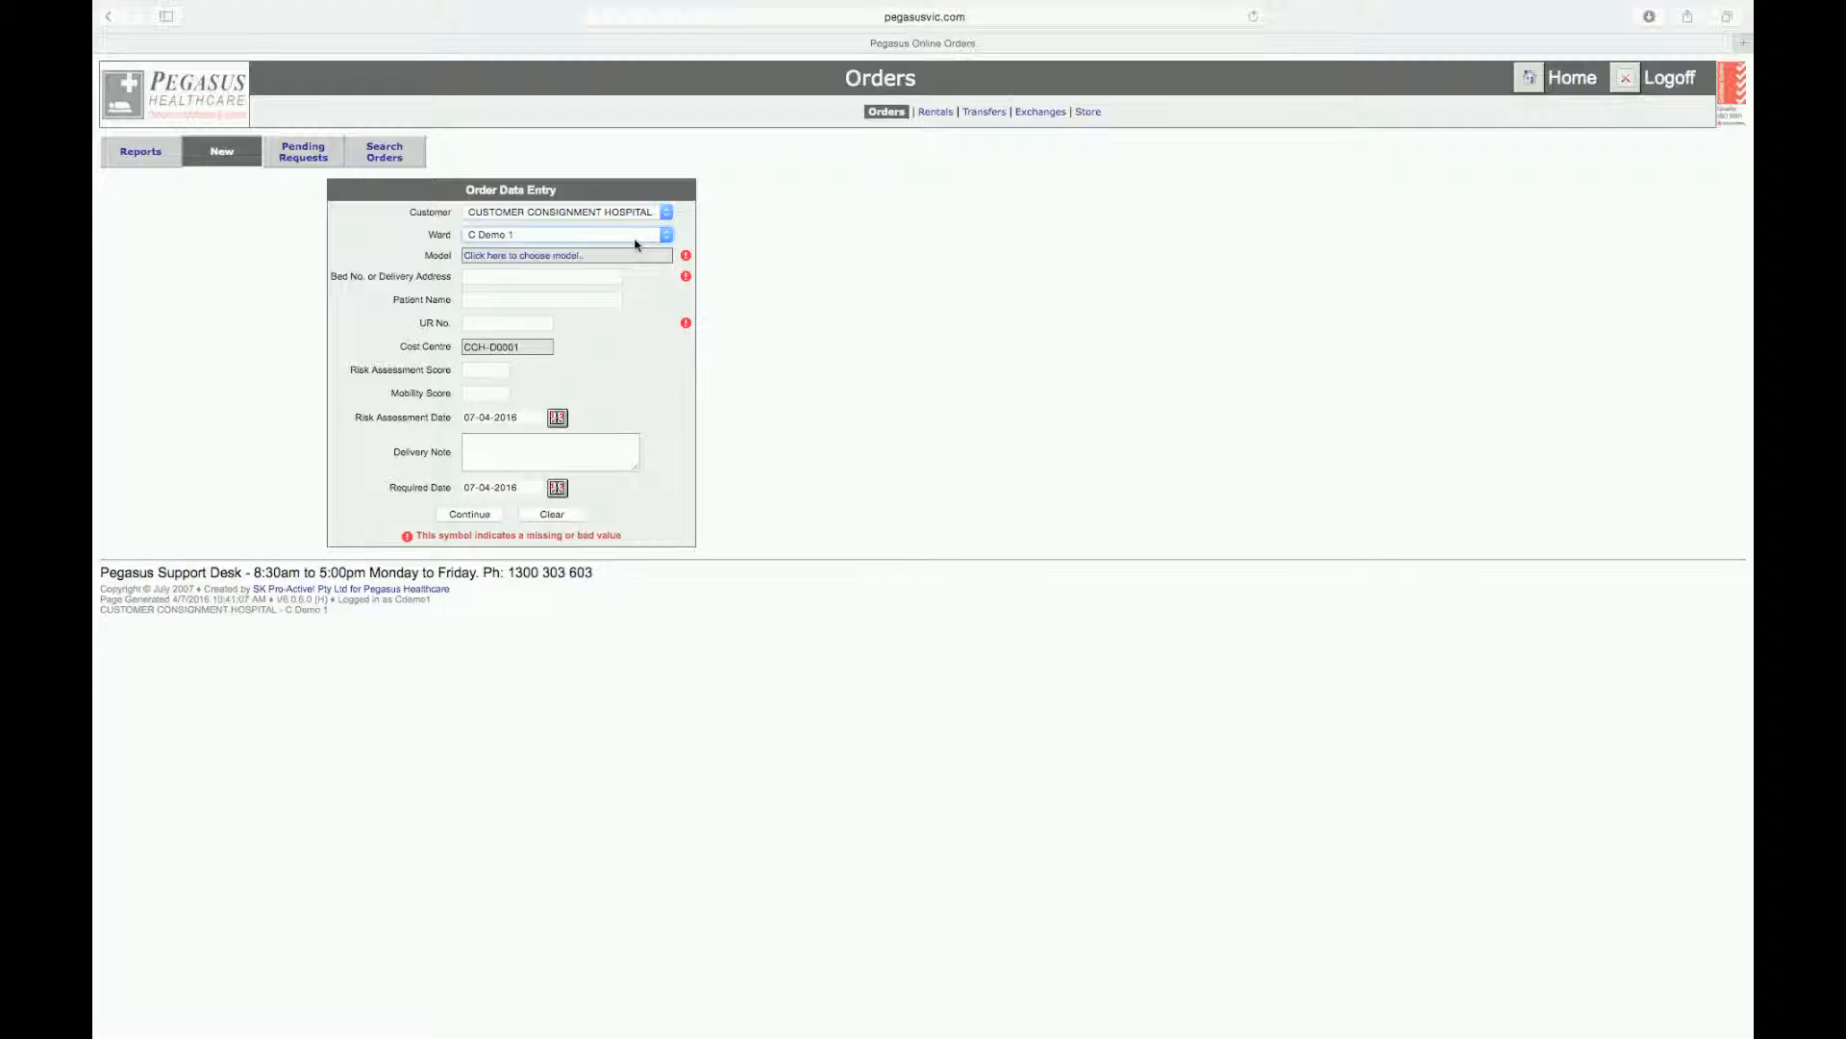
Browse the air mattresses for the order's model, filtered to full mattress replacement and a Braden score of 14 to 18
left_click(516, 258)
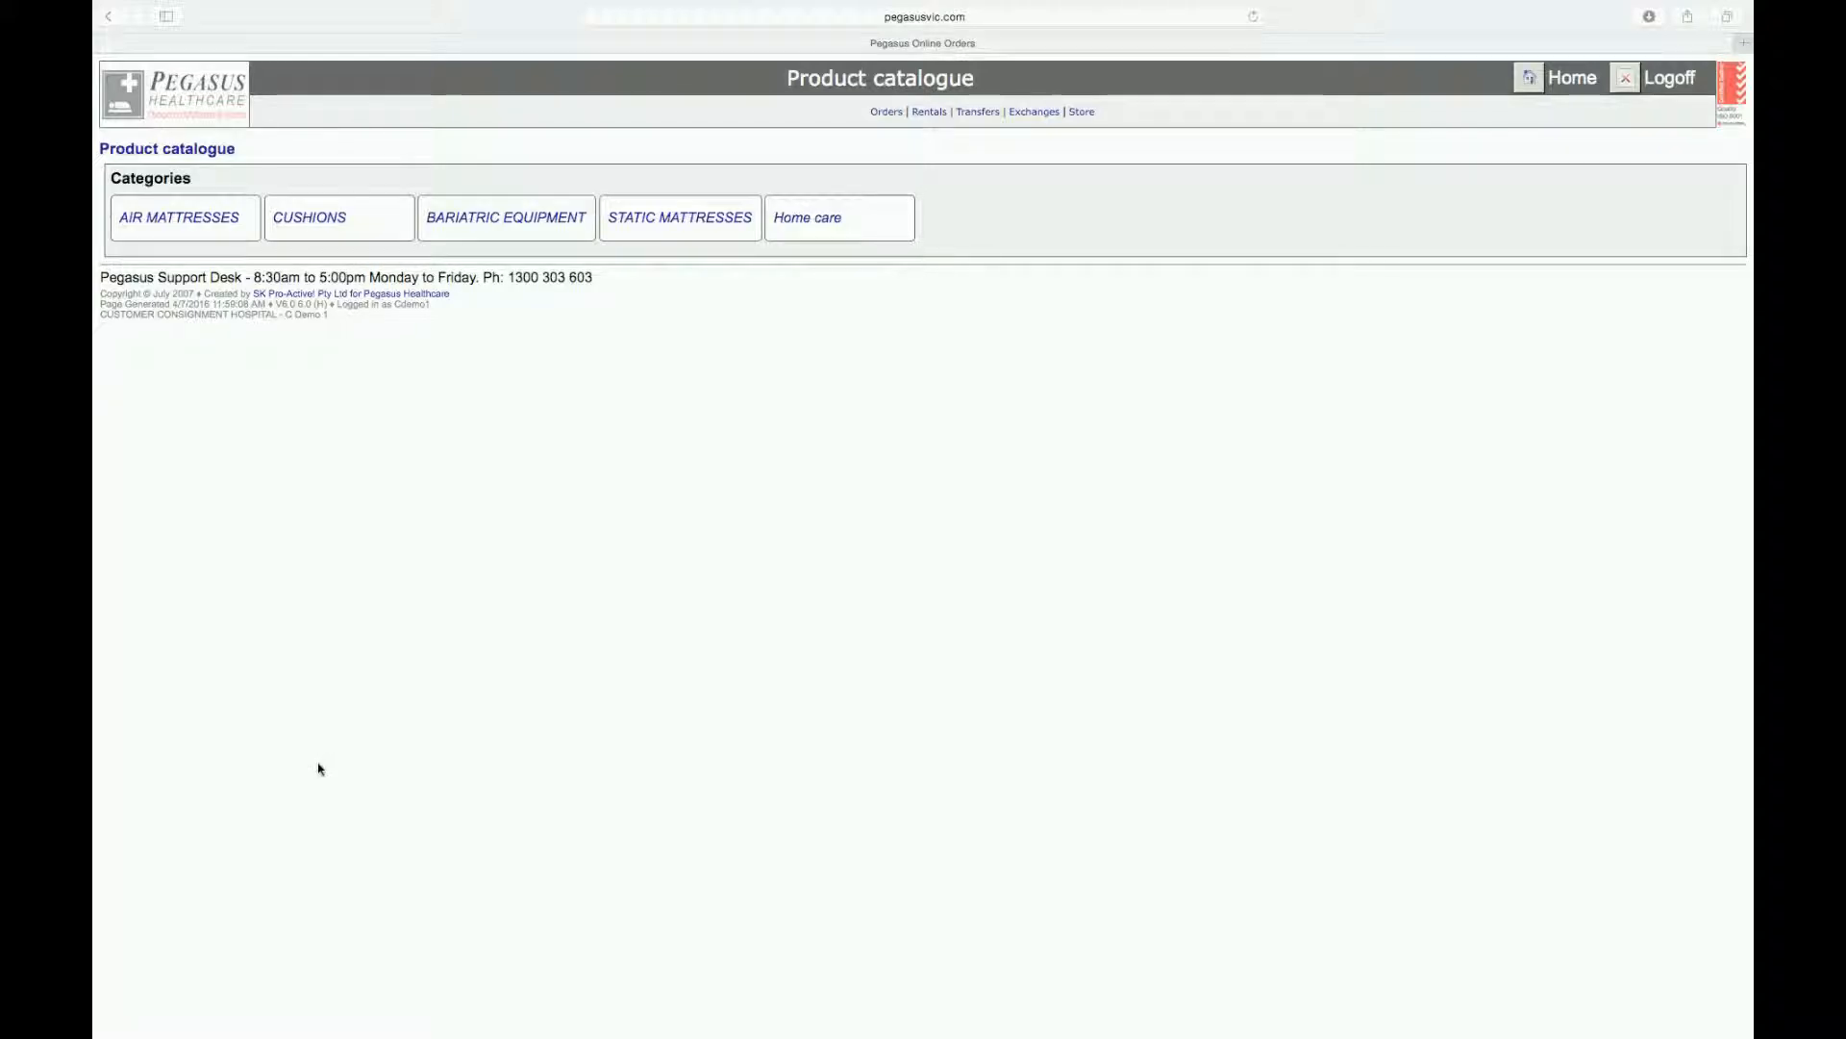
left_click(177, 214)
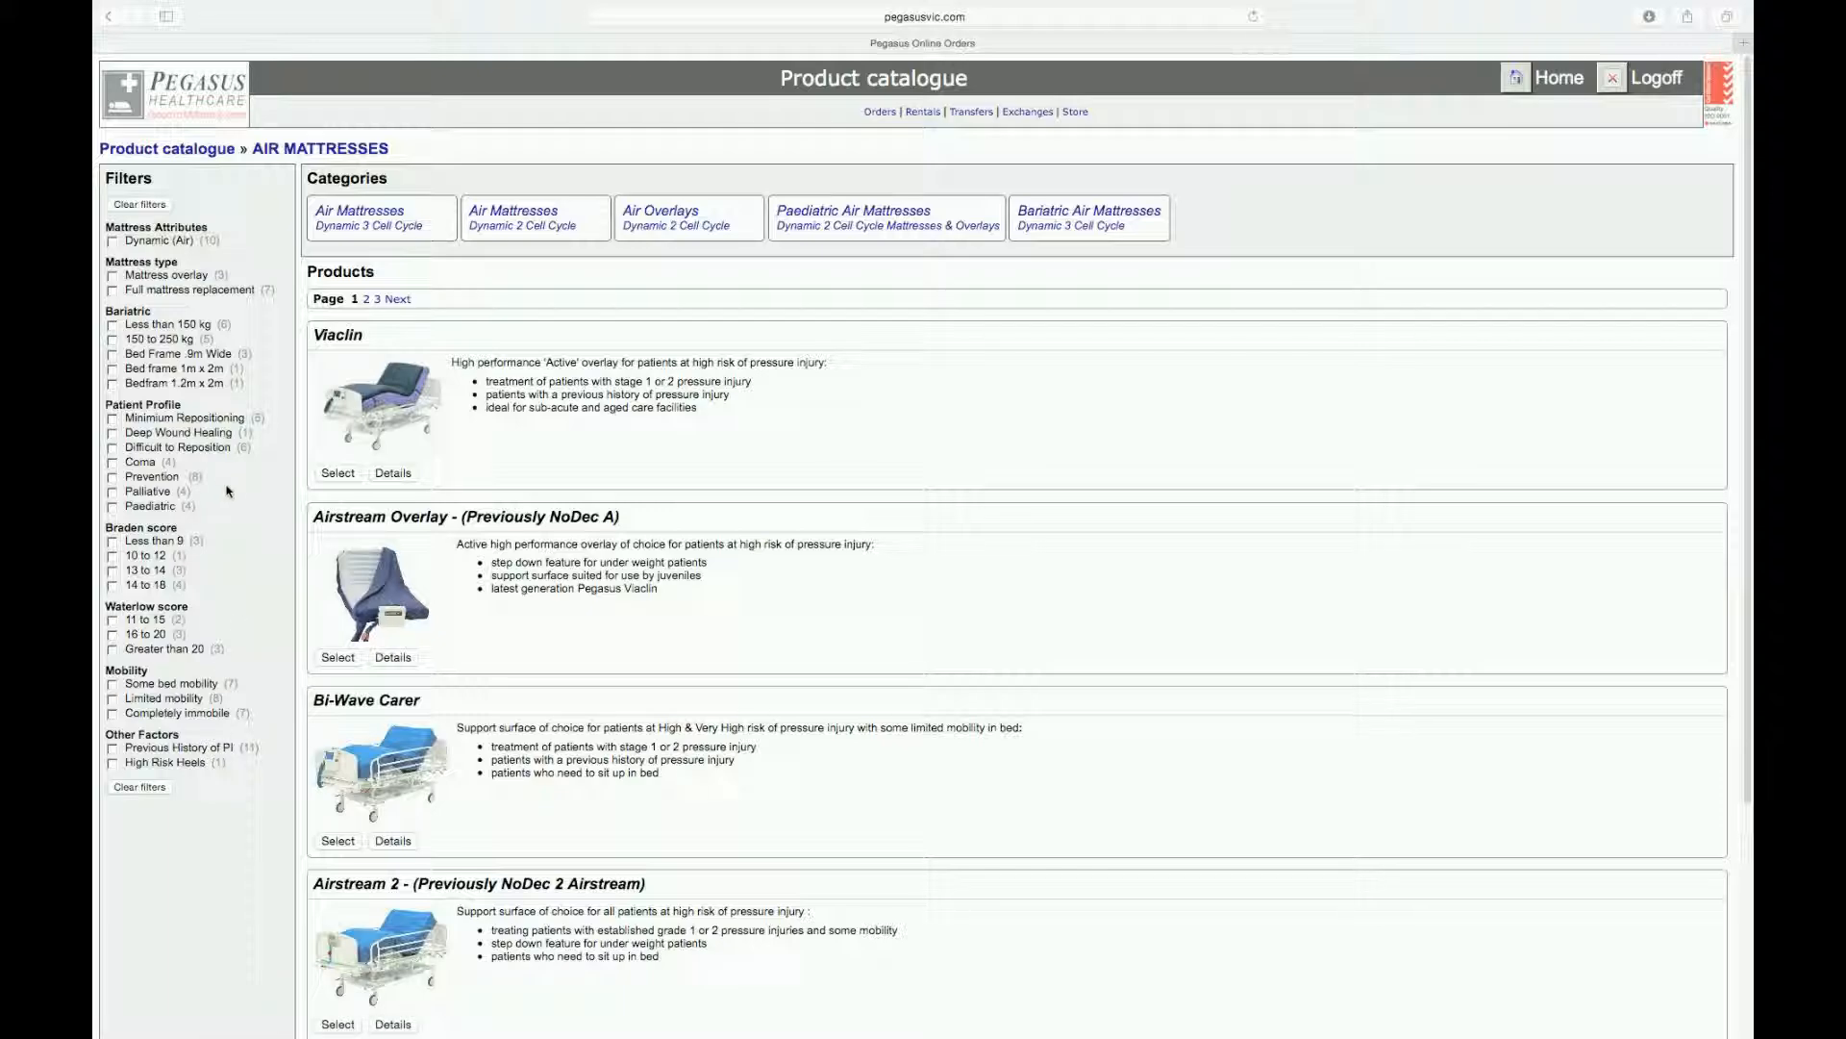
left_click(114, 292)
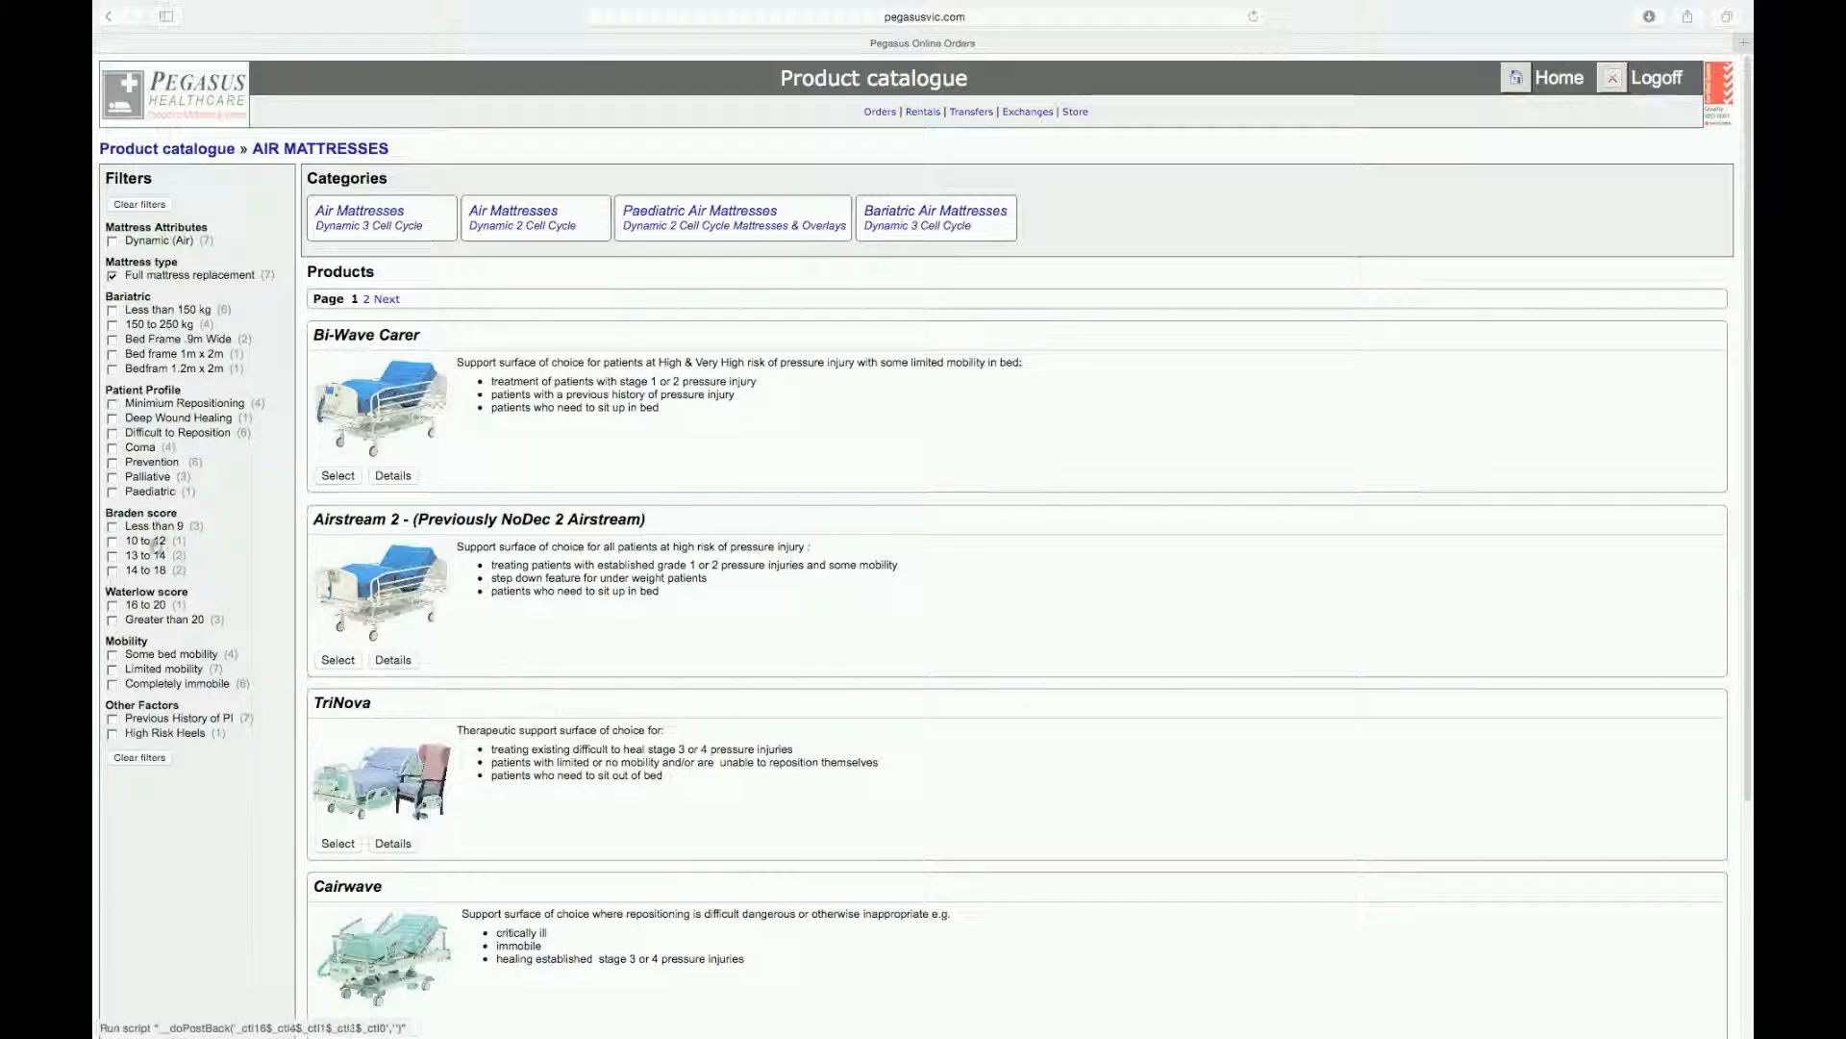
left_click(113, 572)
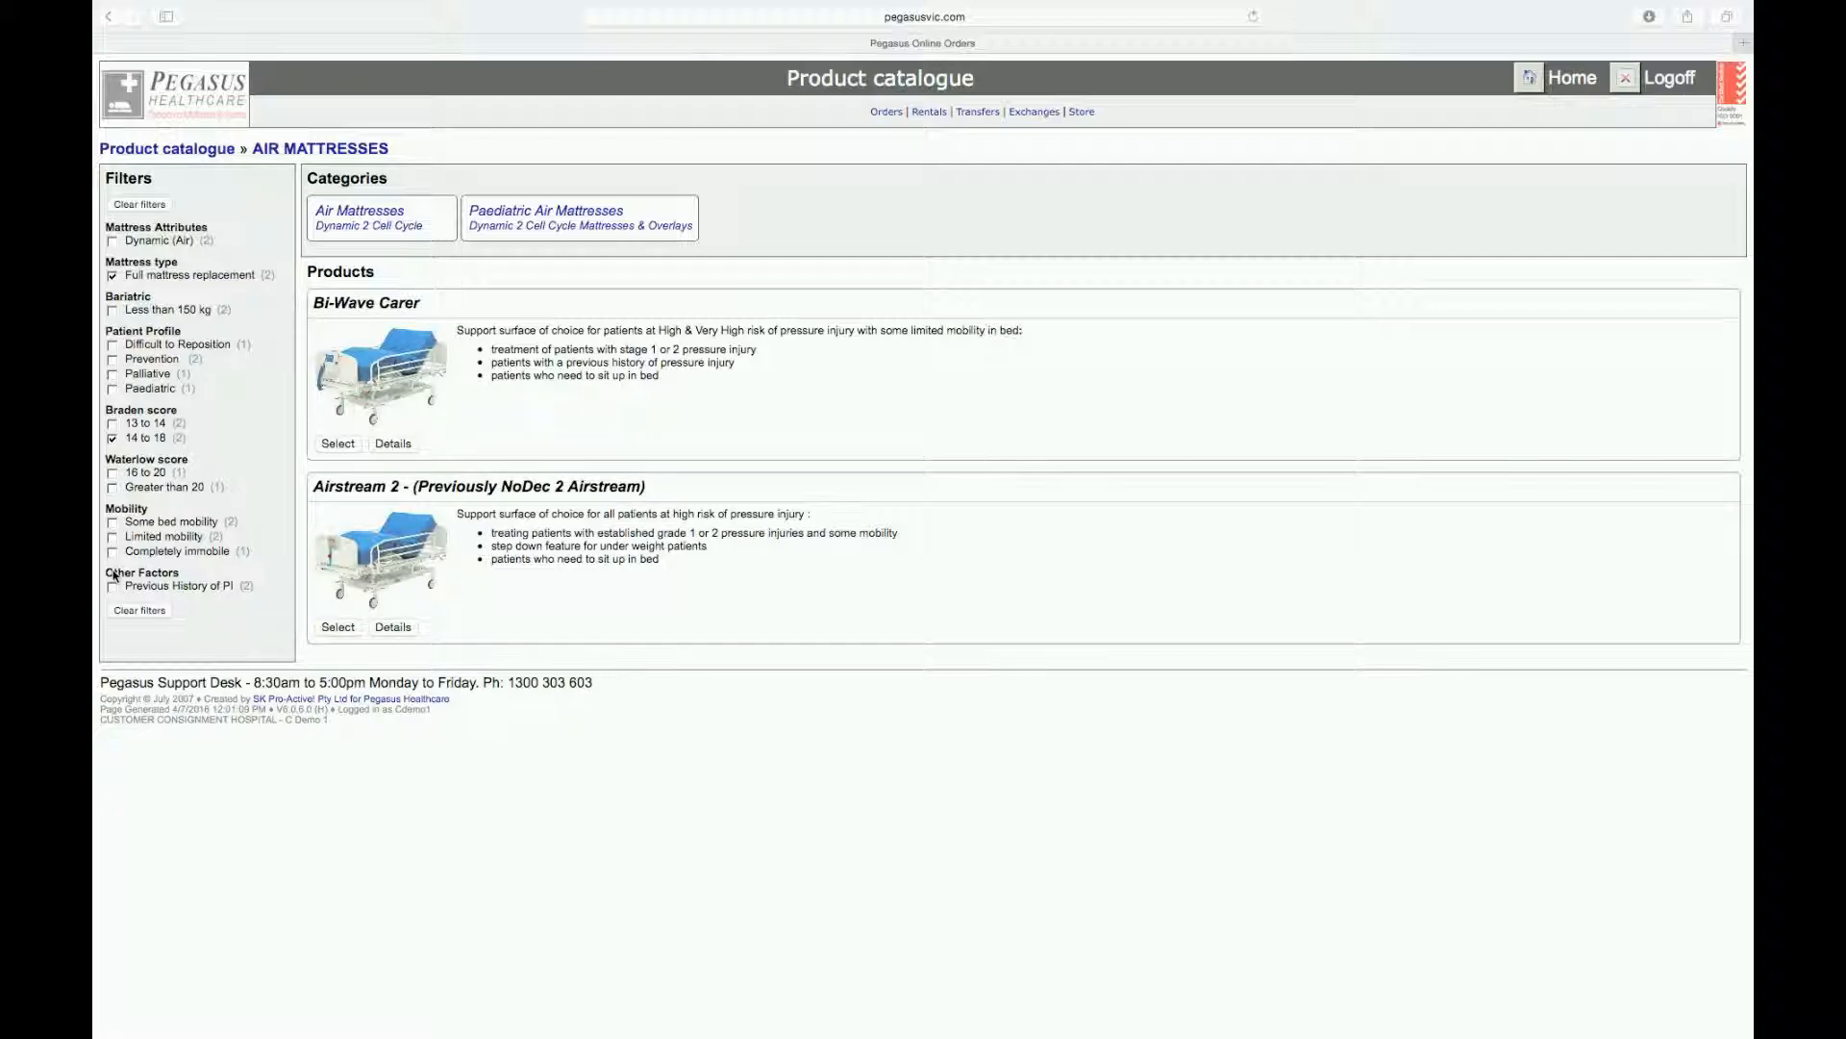
Review the Bi-Wave Carer and Airstream 2 specifications and select Airstream 2 as the order's model
left_click(391, 444)
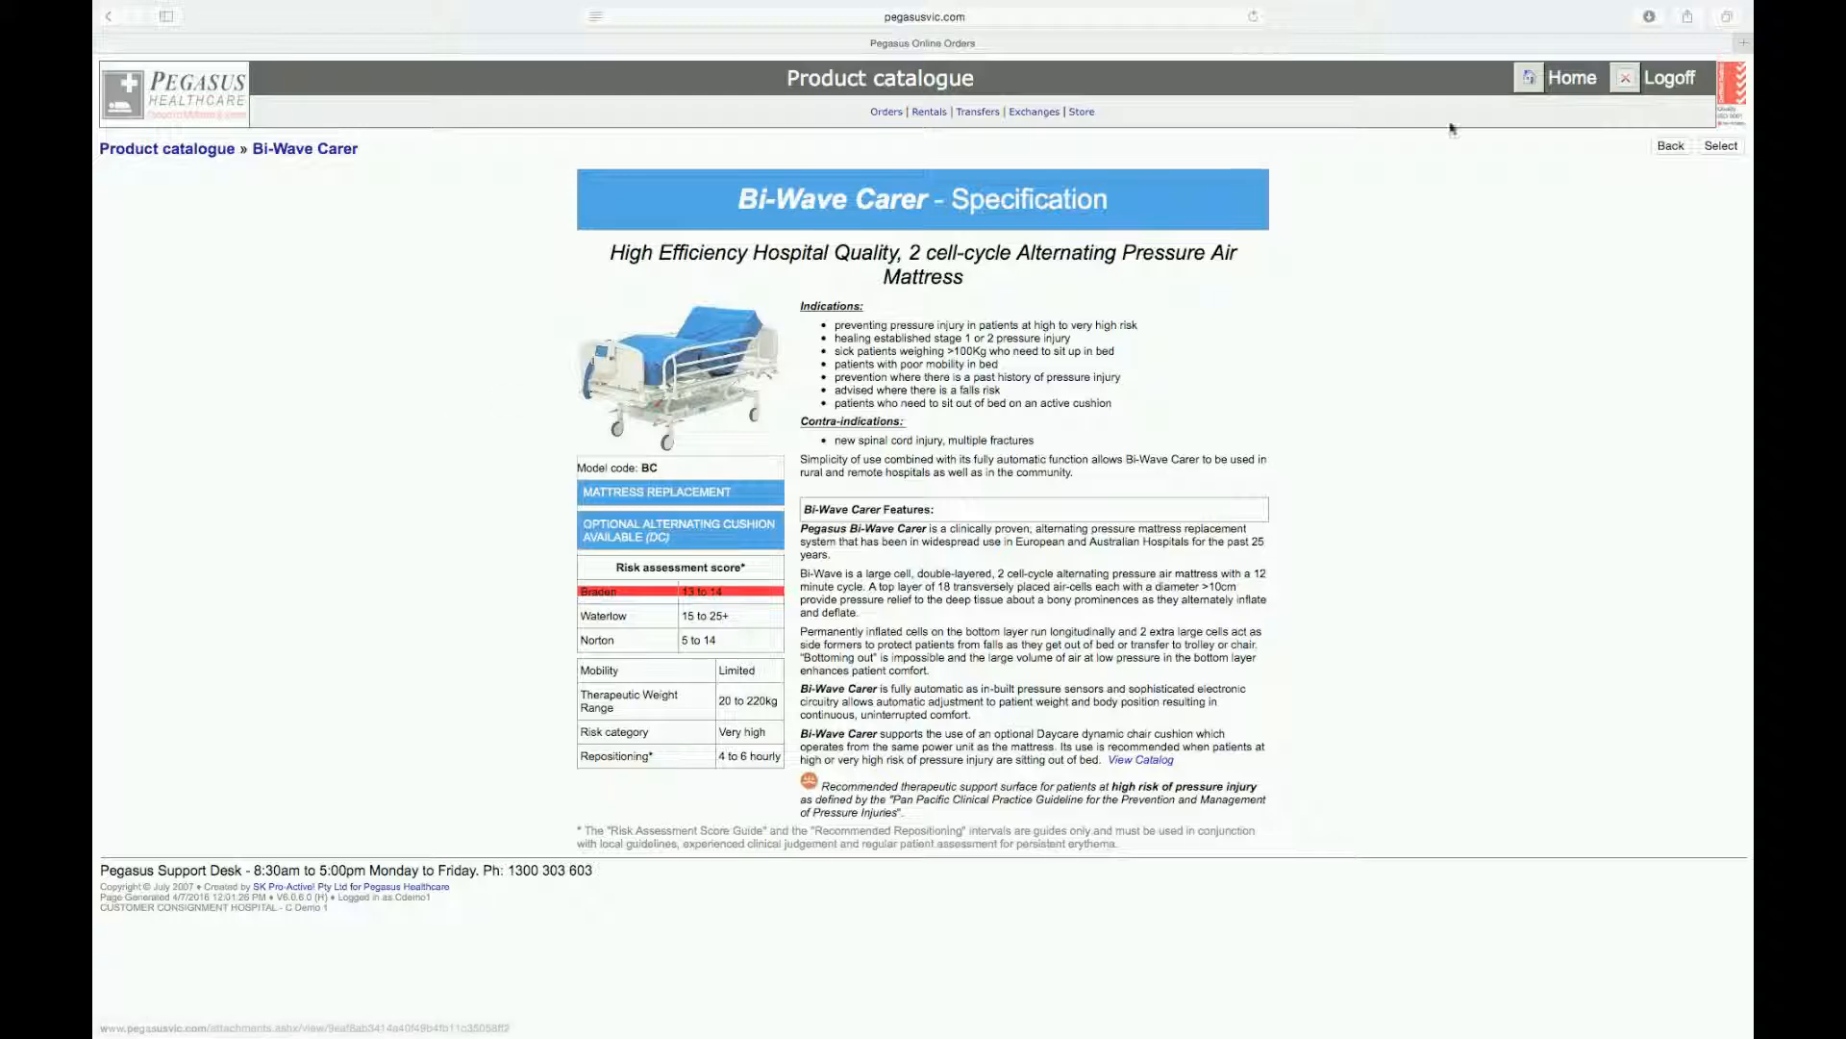
left_click(1665, 150)
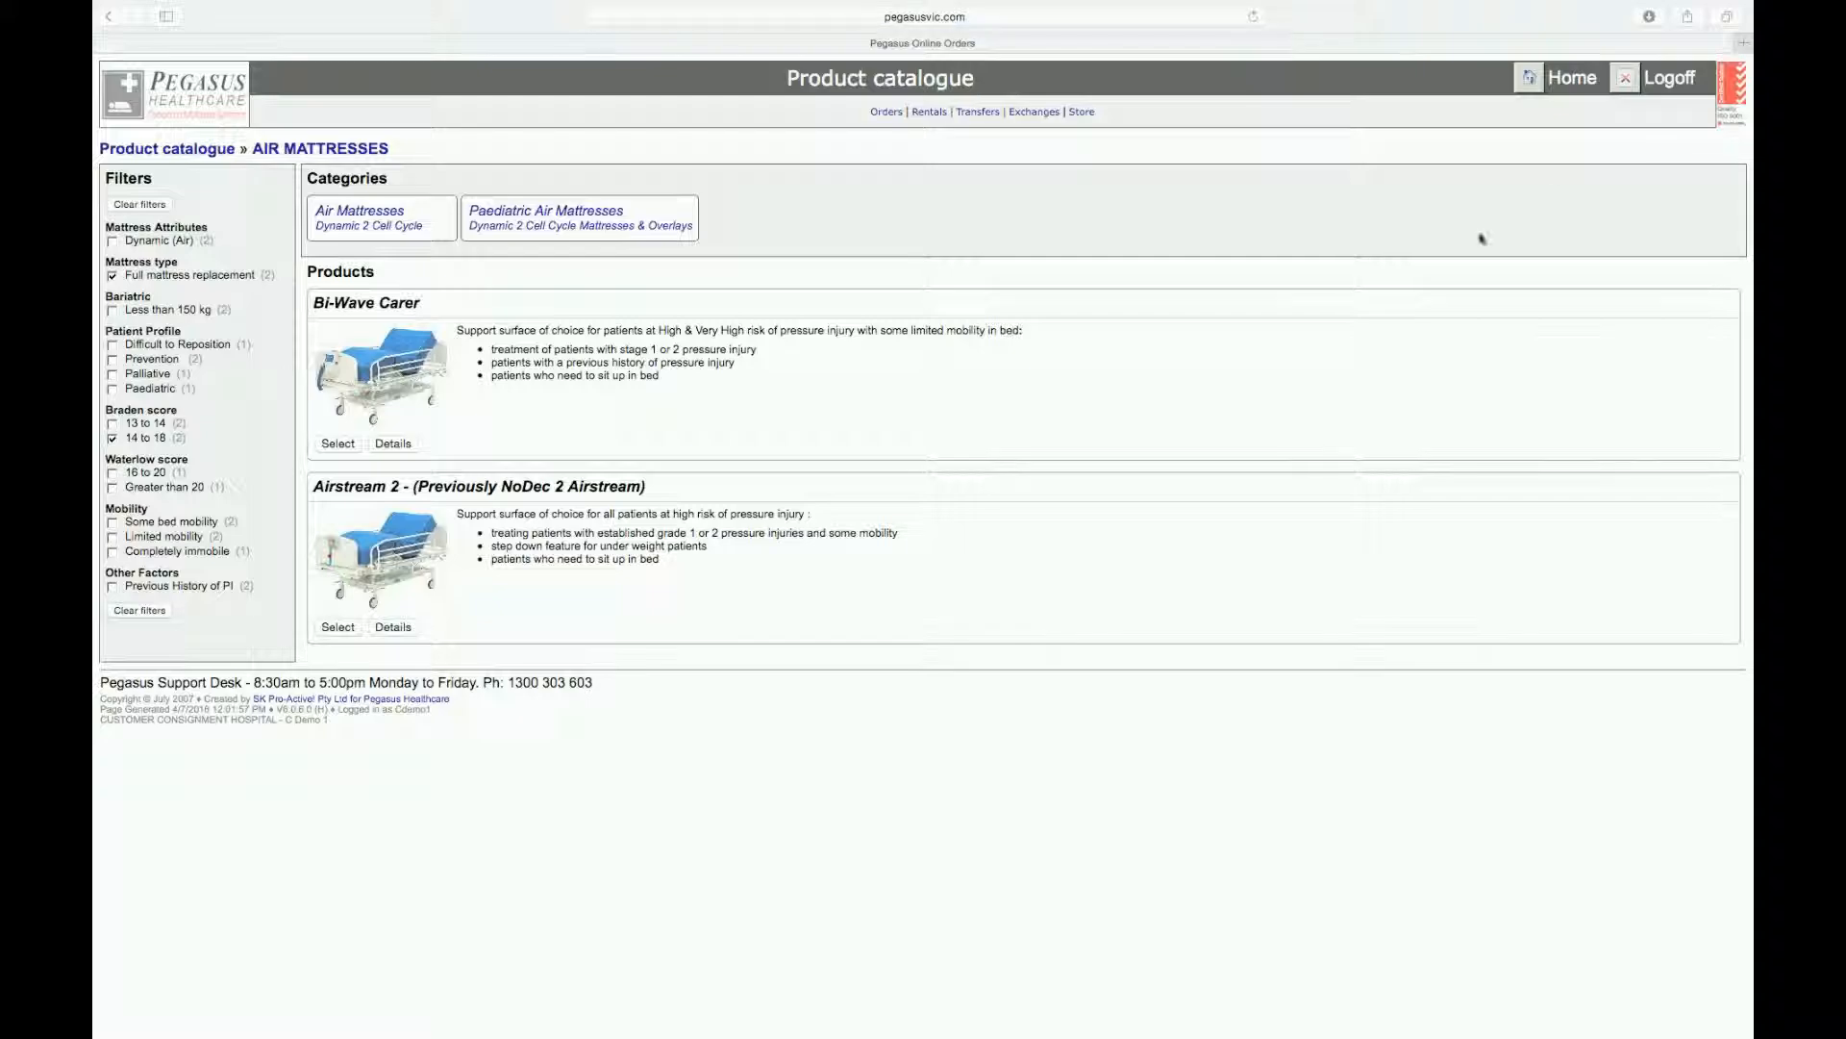
left_click(391, 627)
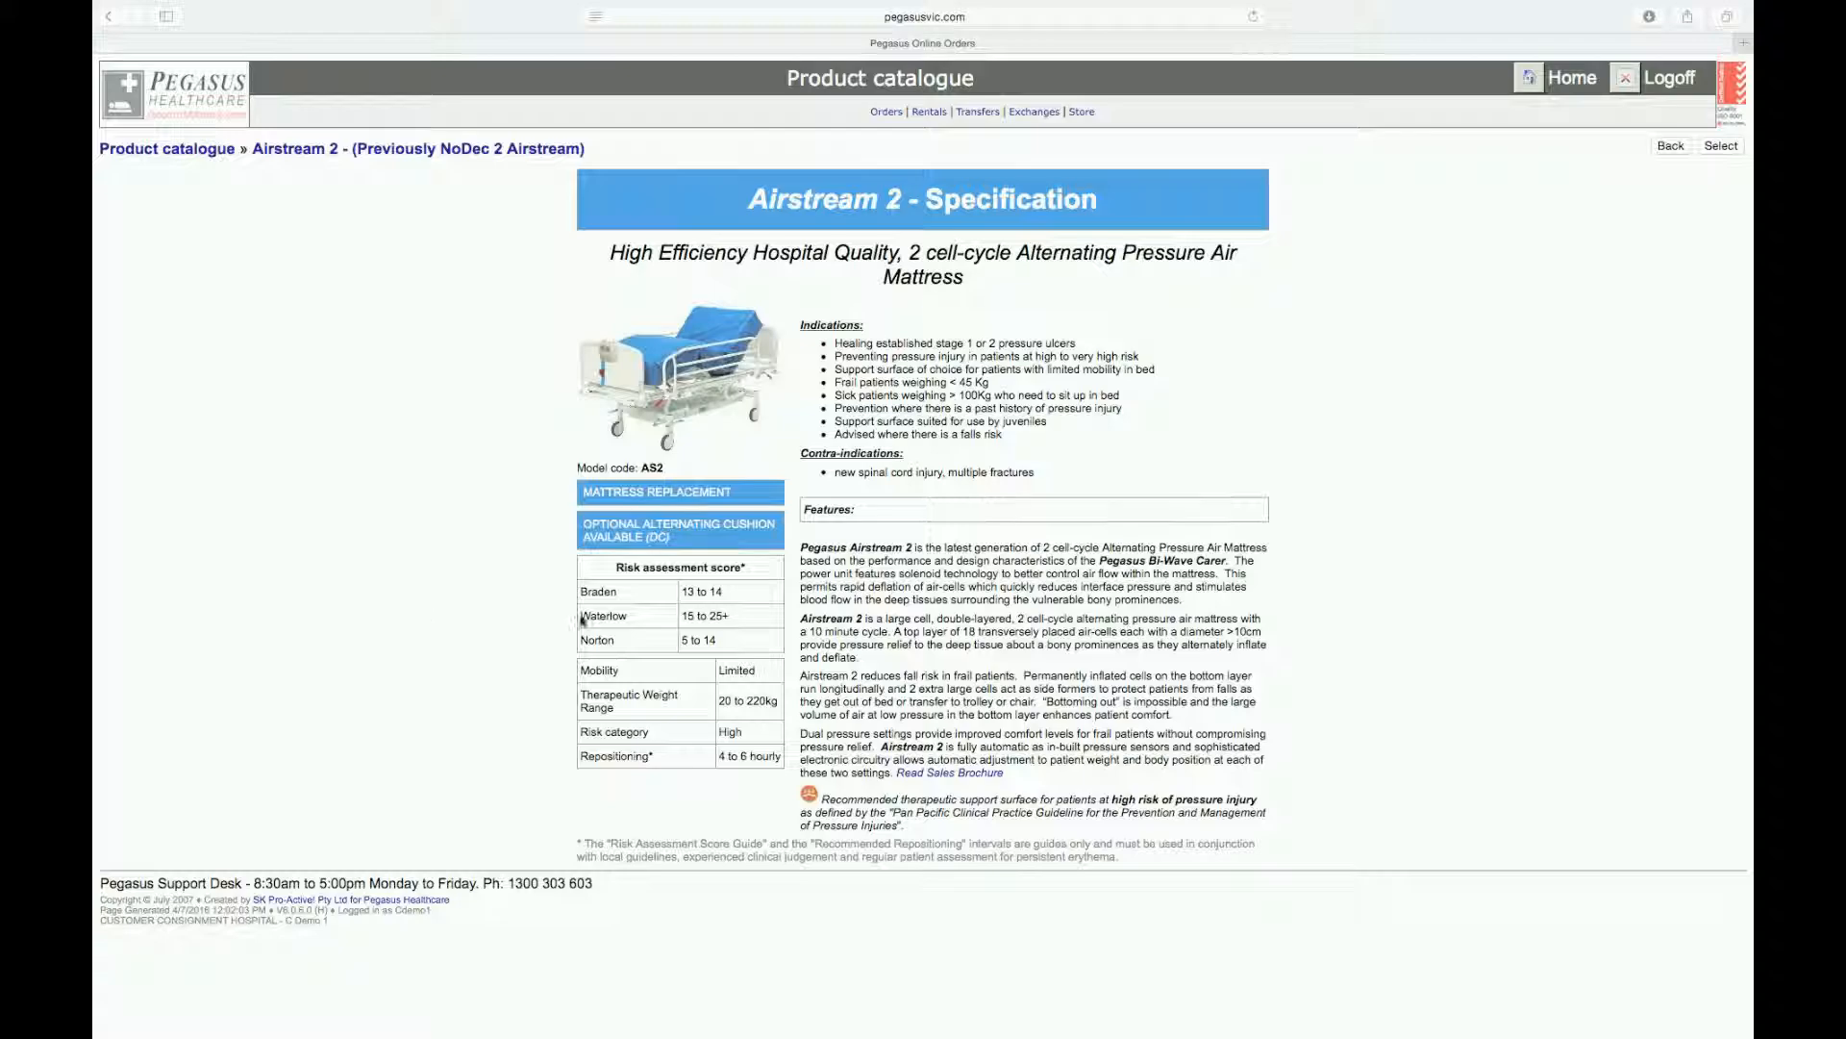
left_click(1678, 151)
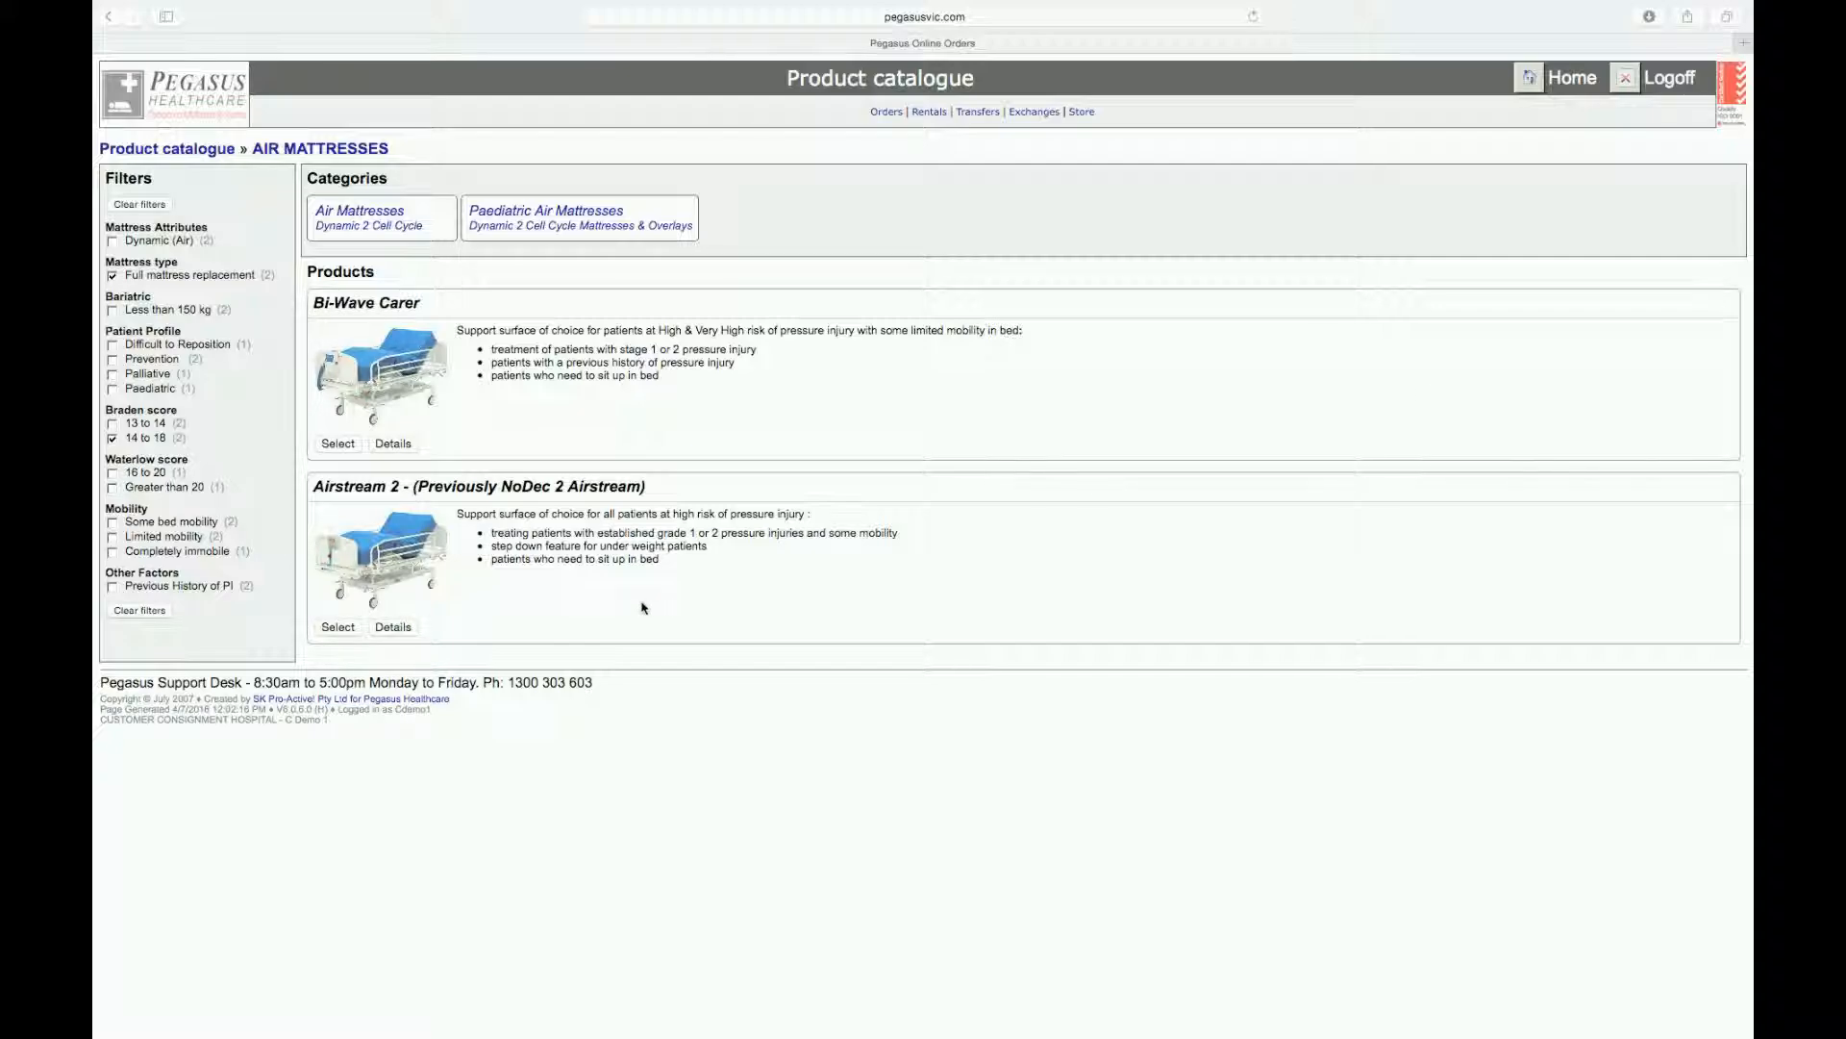
left_click(341, 628)
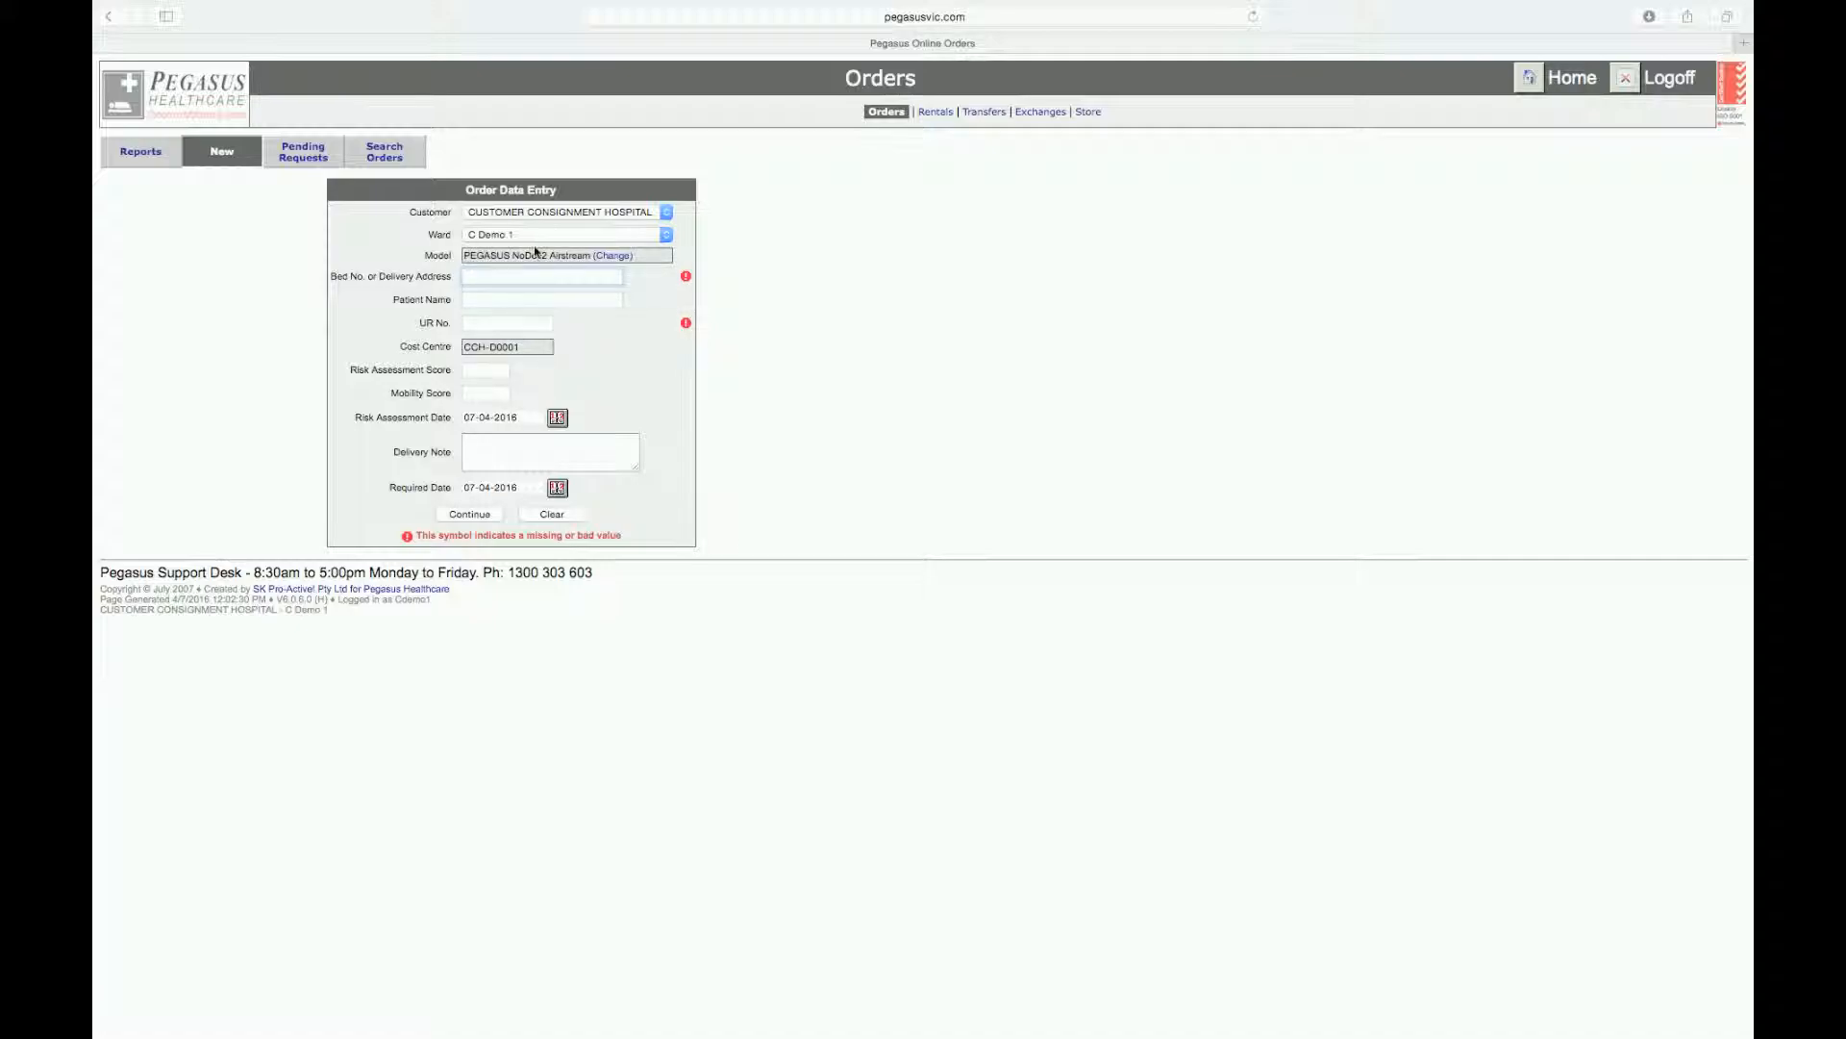
Enter Bed 14 as the delivery location and fill in the patient's name and UR number
left_click(468, 275)
type("ed 14")
left_click(610, 299)
type("Joe Blogs")
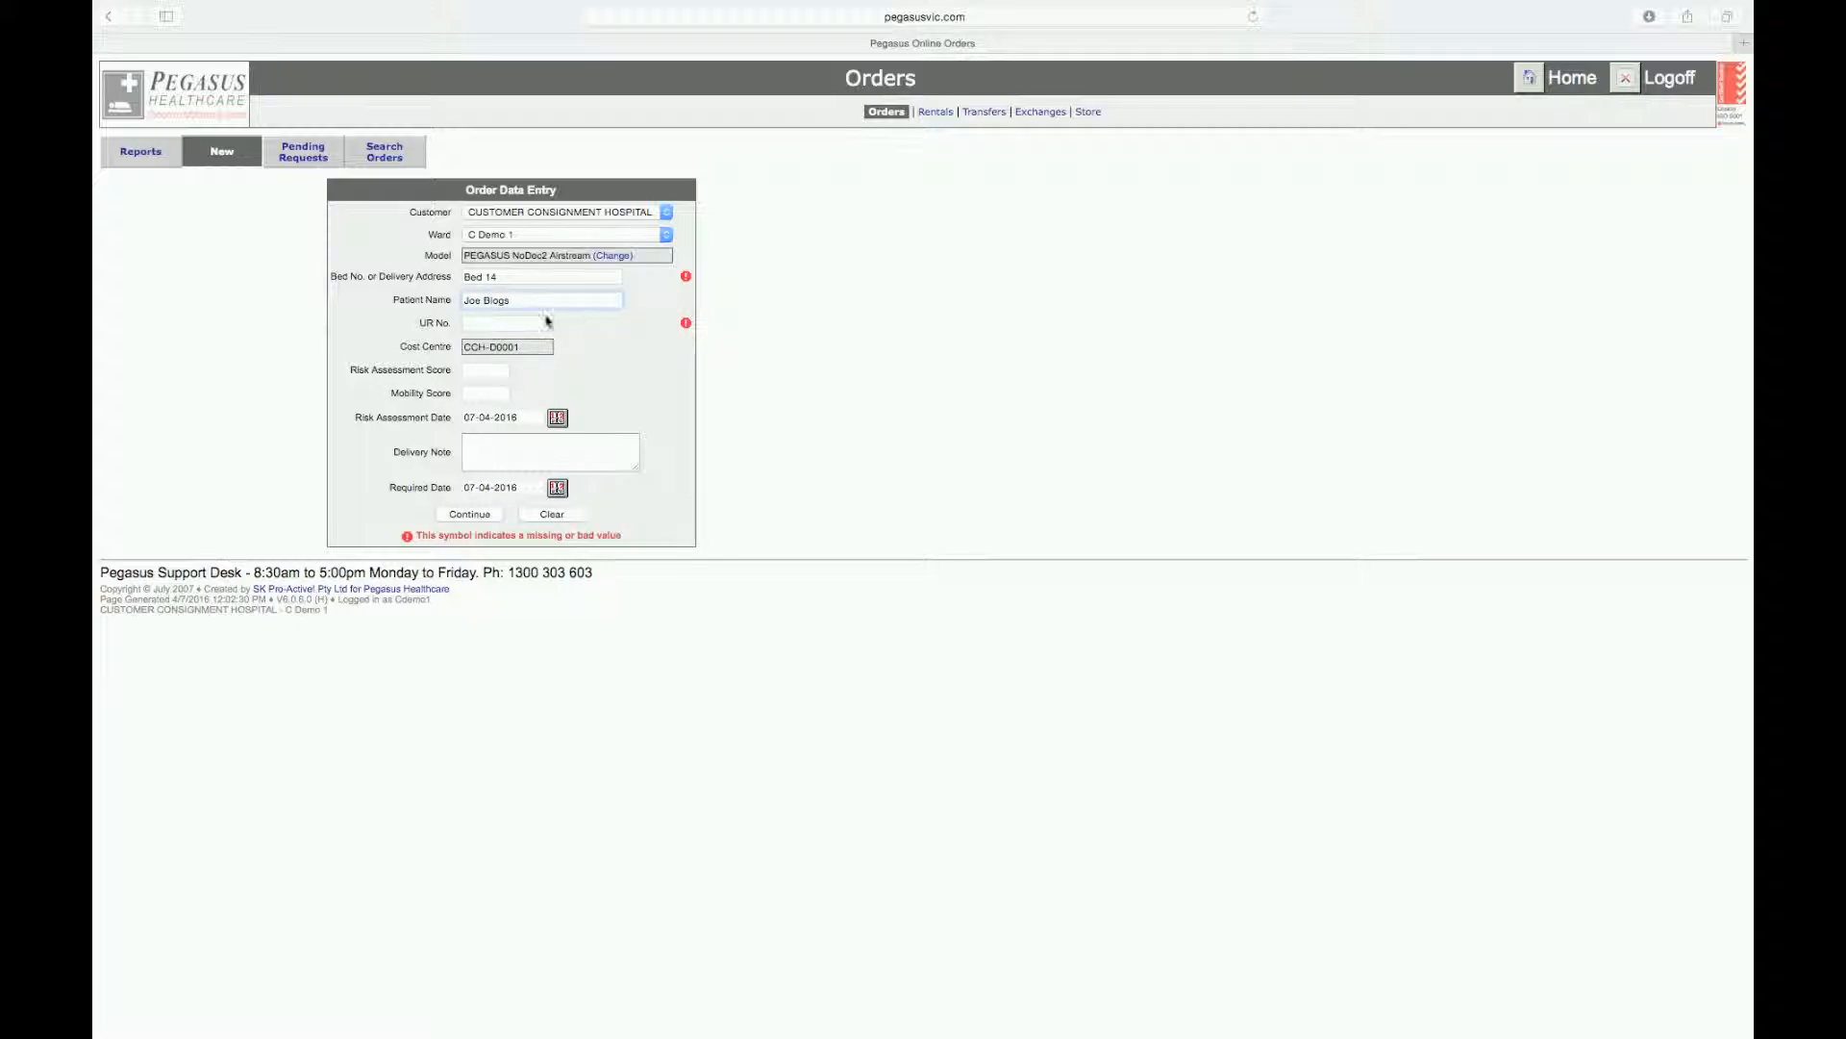
left_click(528, 322)
type("4800")
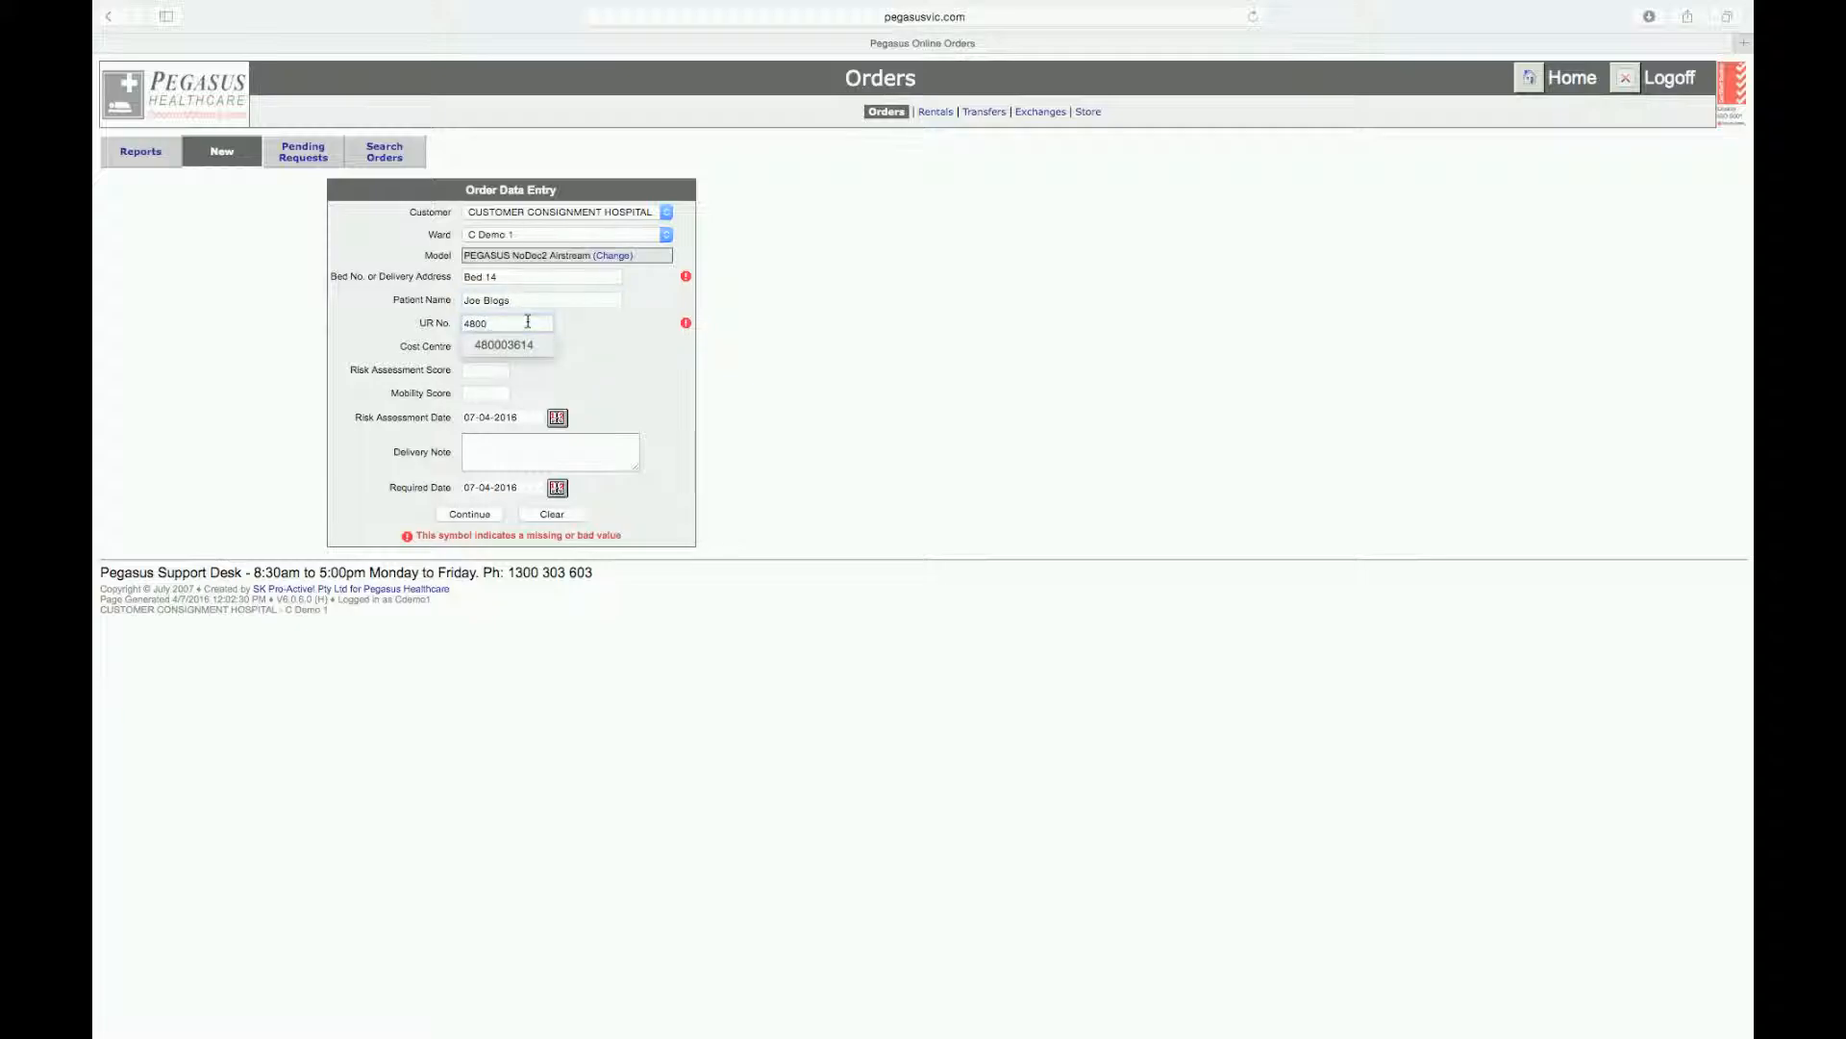
type("03614")
key("Tab")
Set the risk assessment score to 1 and the mobility score to 5
left_click(489, 369)
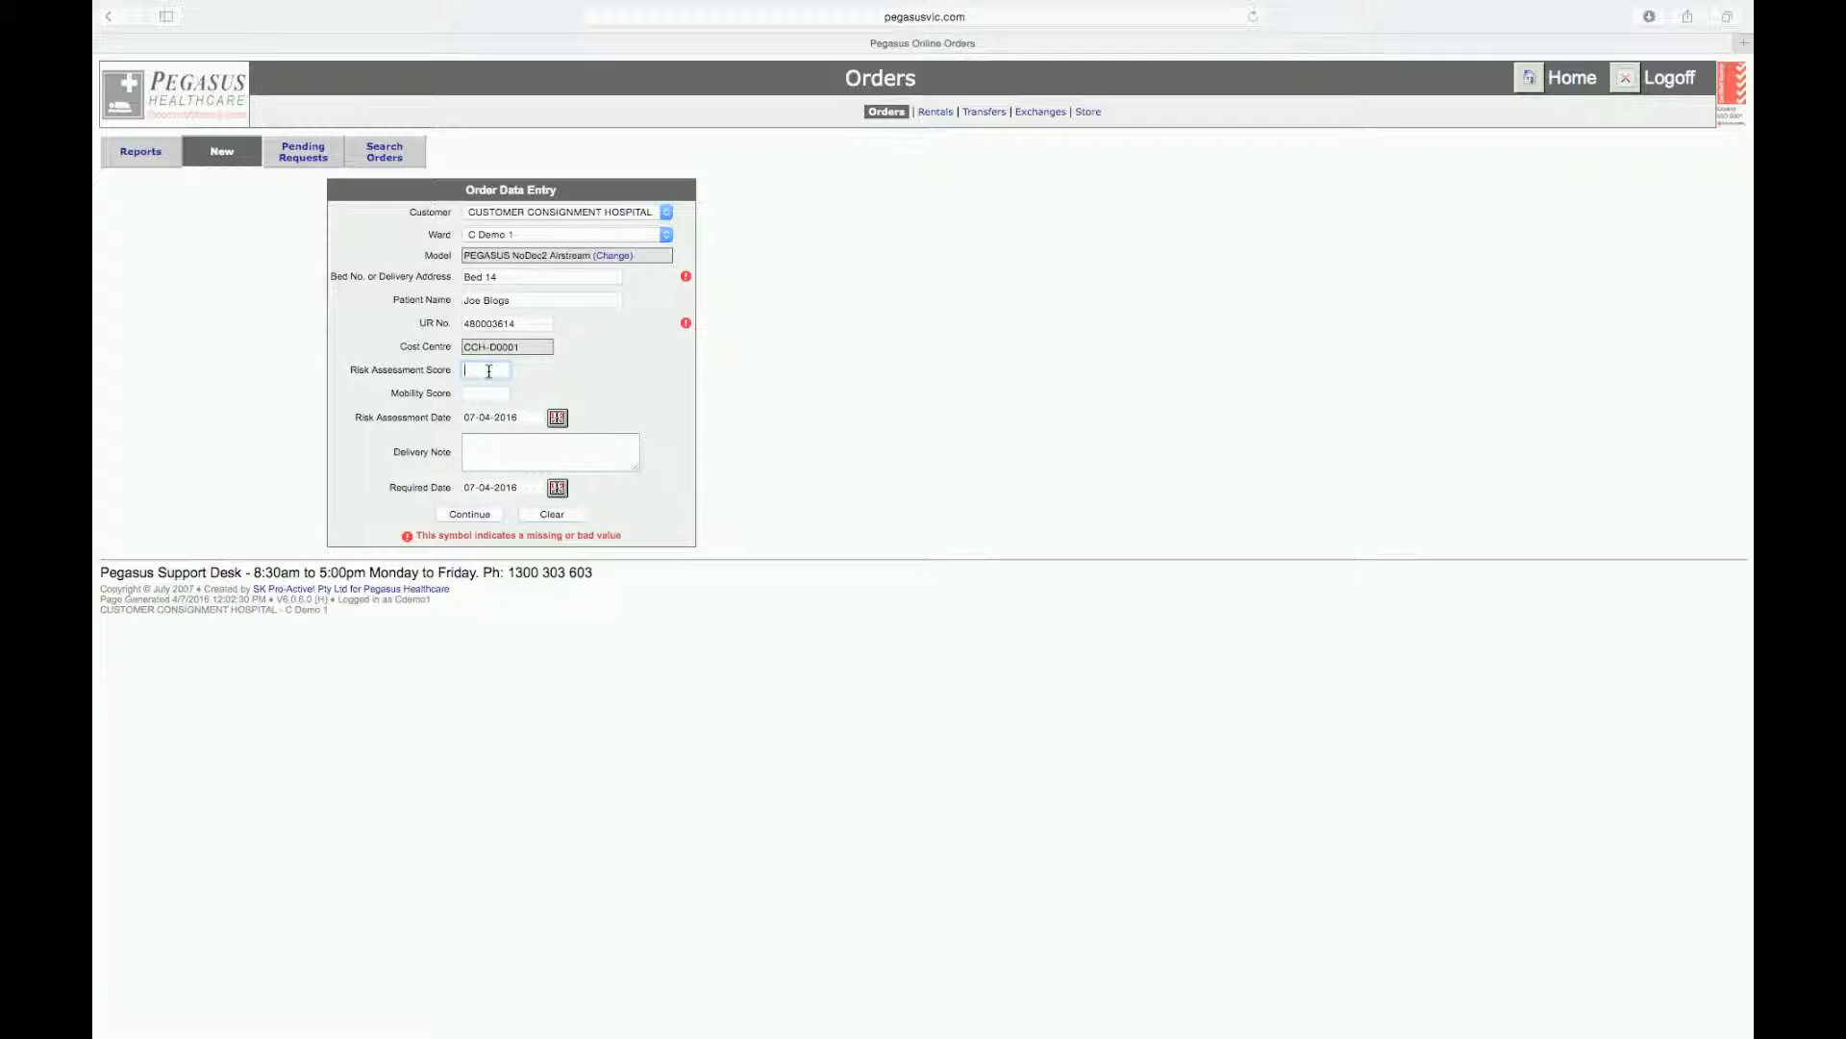
type("1")
key("Tab")
type("5")
key("Tab")
Add the delivery note "Please come to reception prior to installtion", set the required date to 08-04-2016 and continue to the order confirmation
left_click(515, 441)
type("Ple")
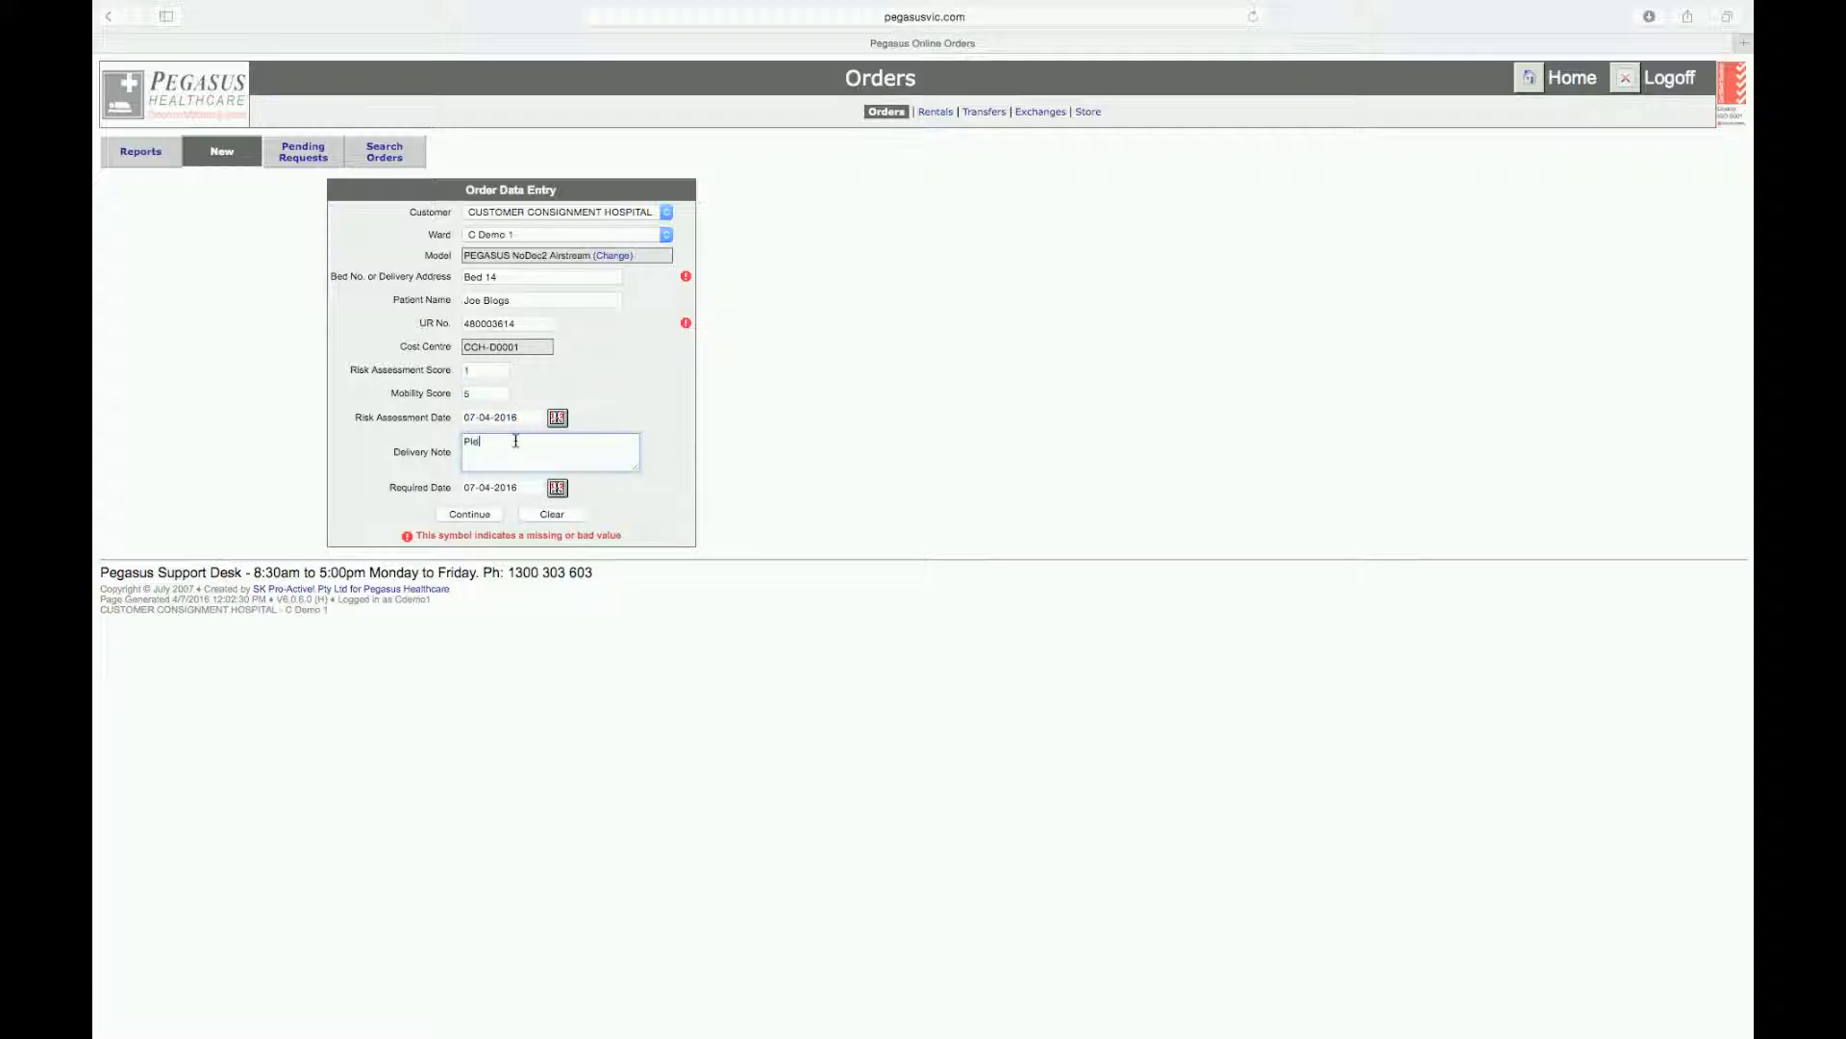
type("ase come to reception prior to installtion")
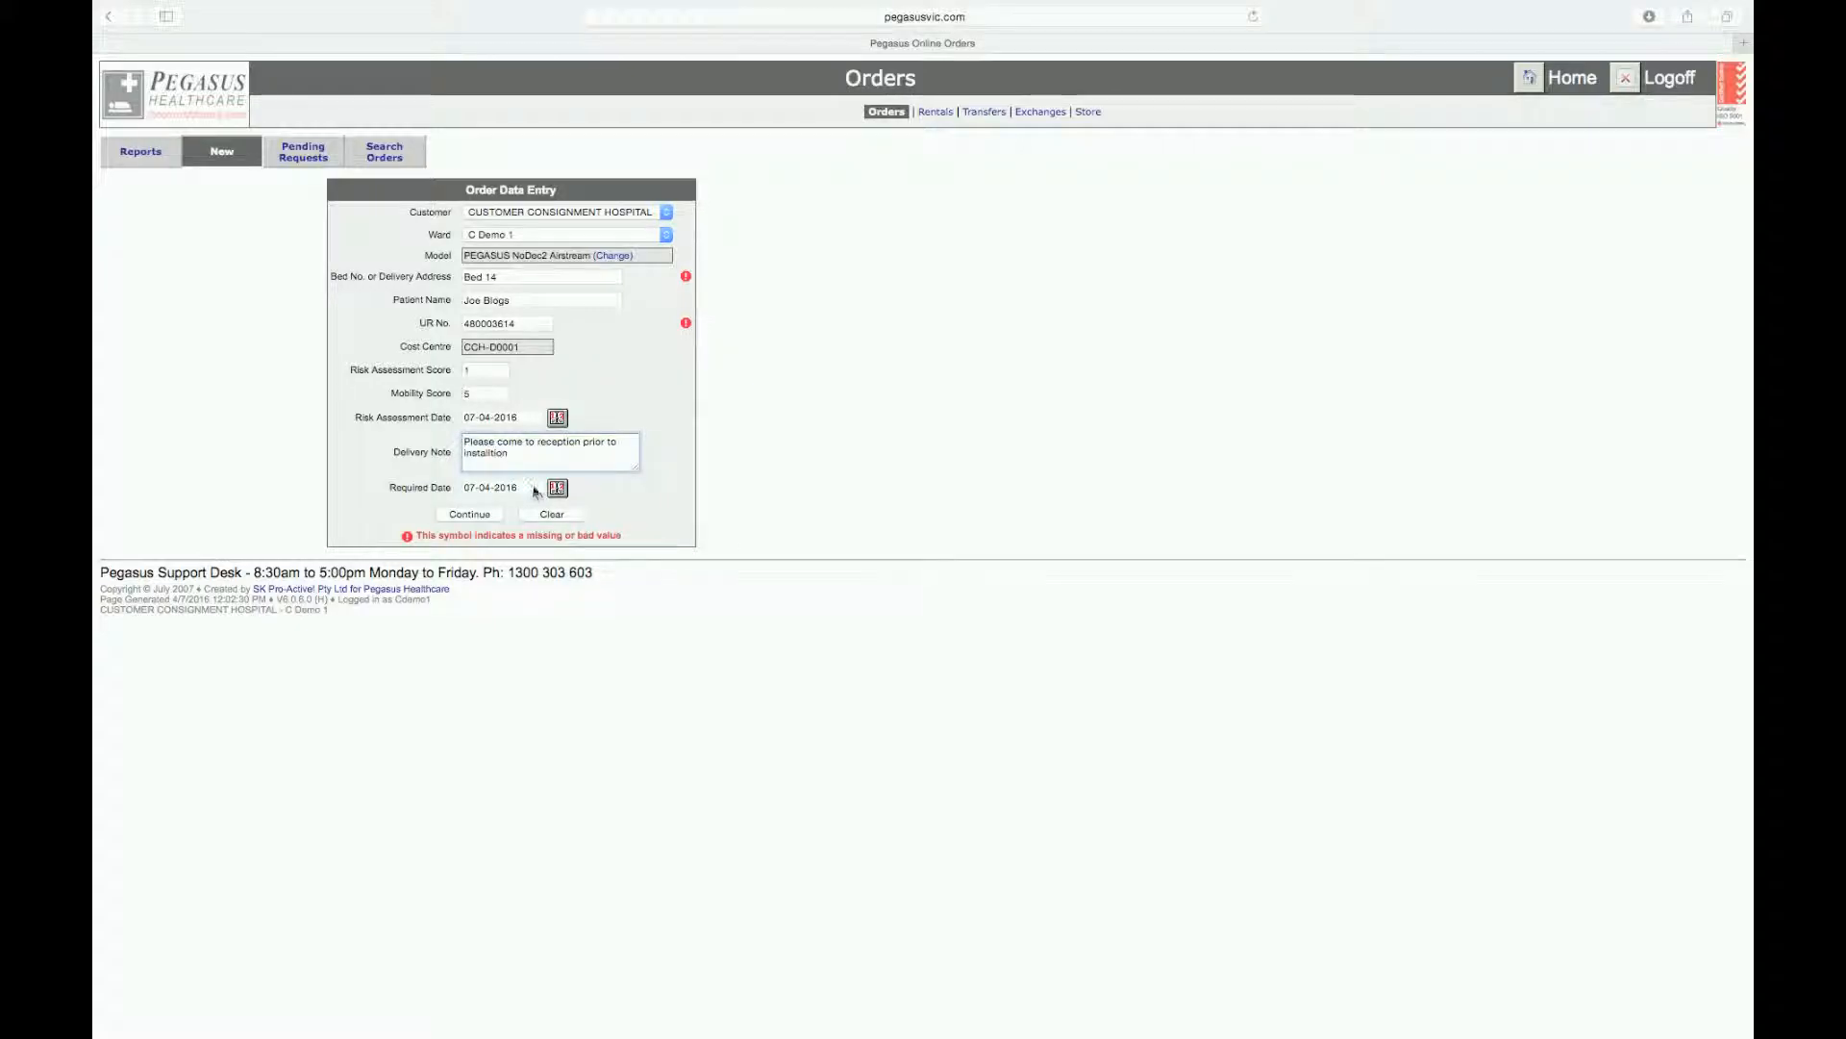
left_click(556, 489)
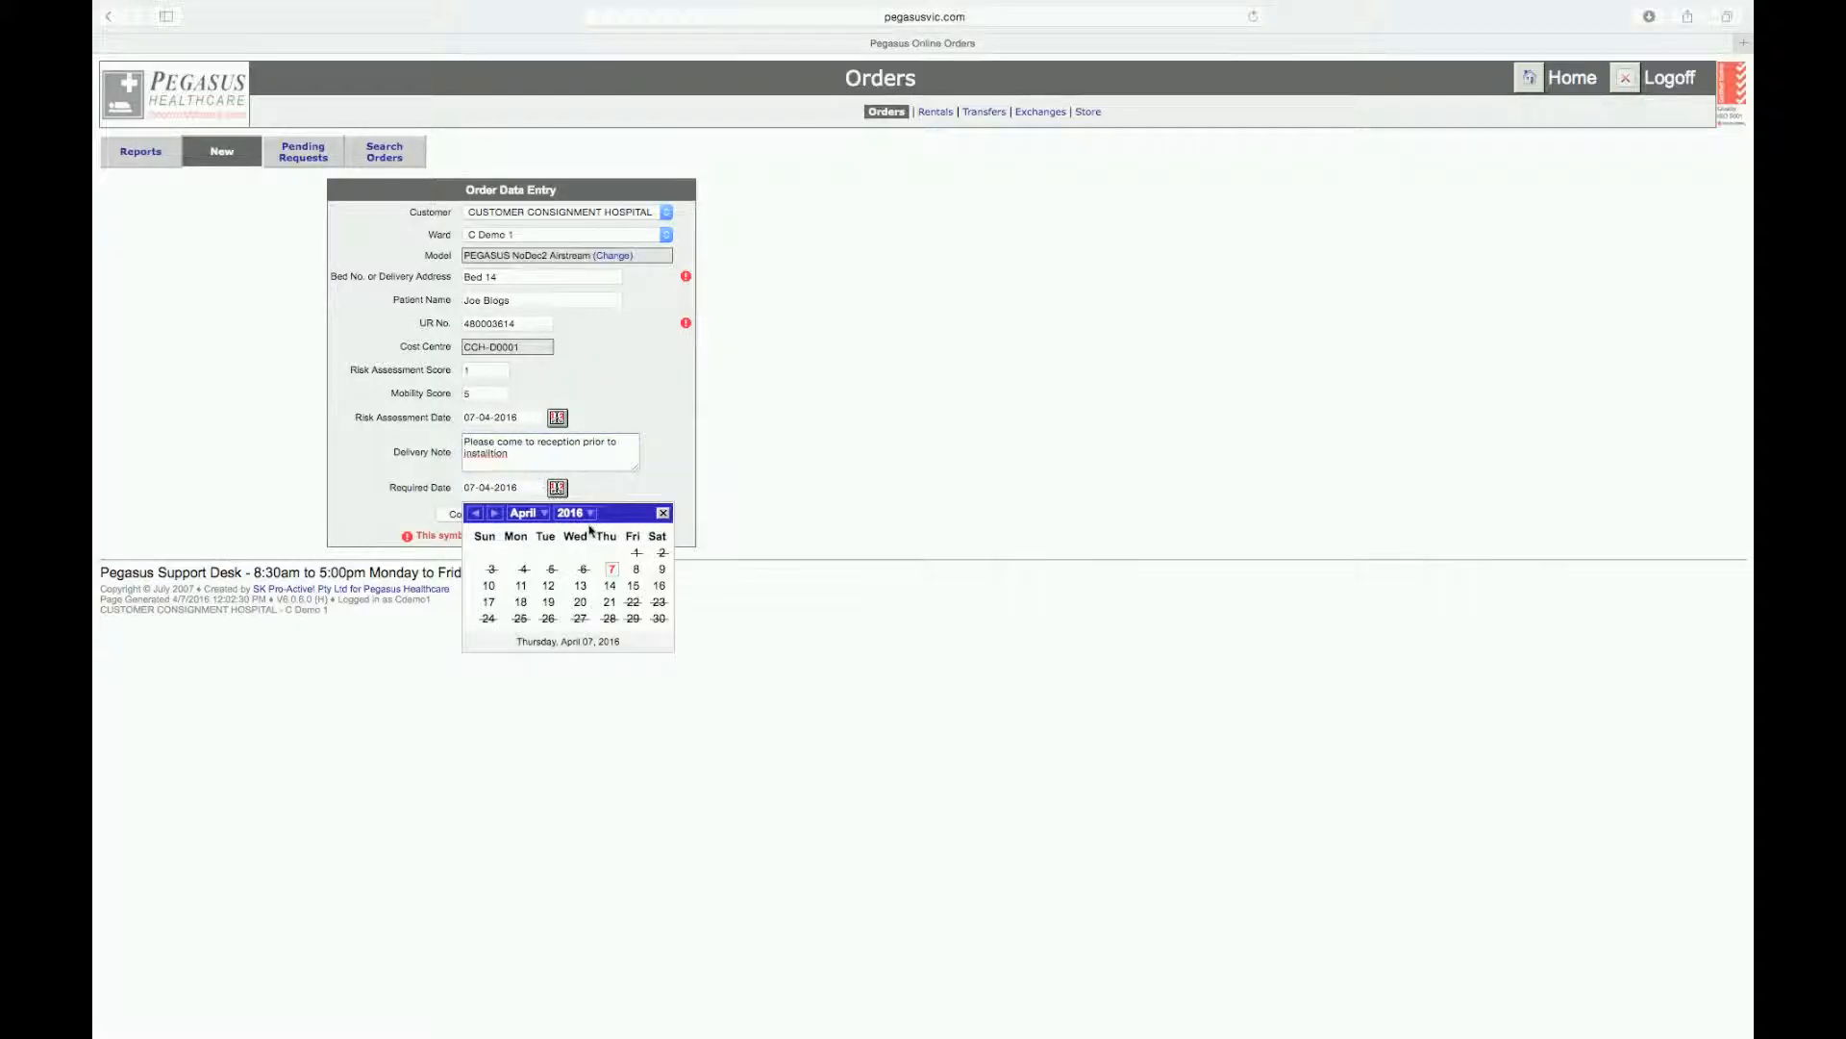
left_click(637, 571)
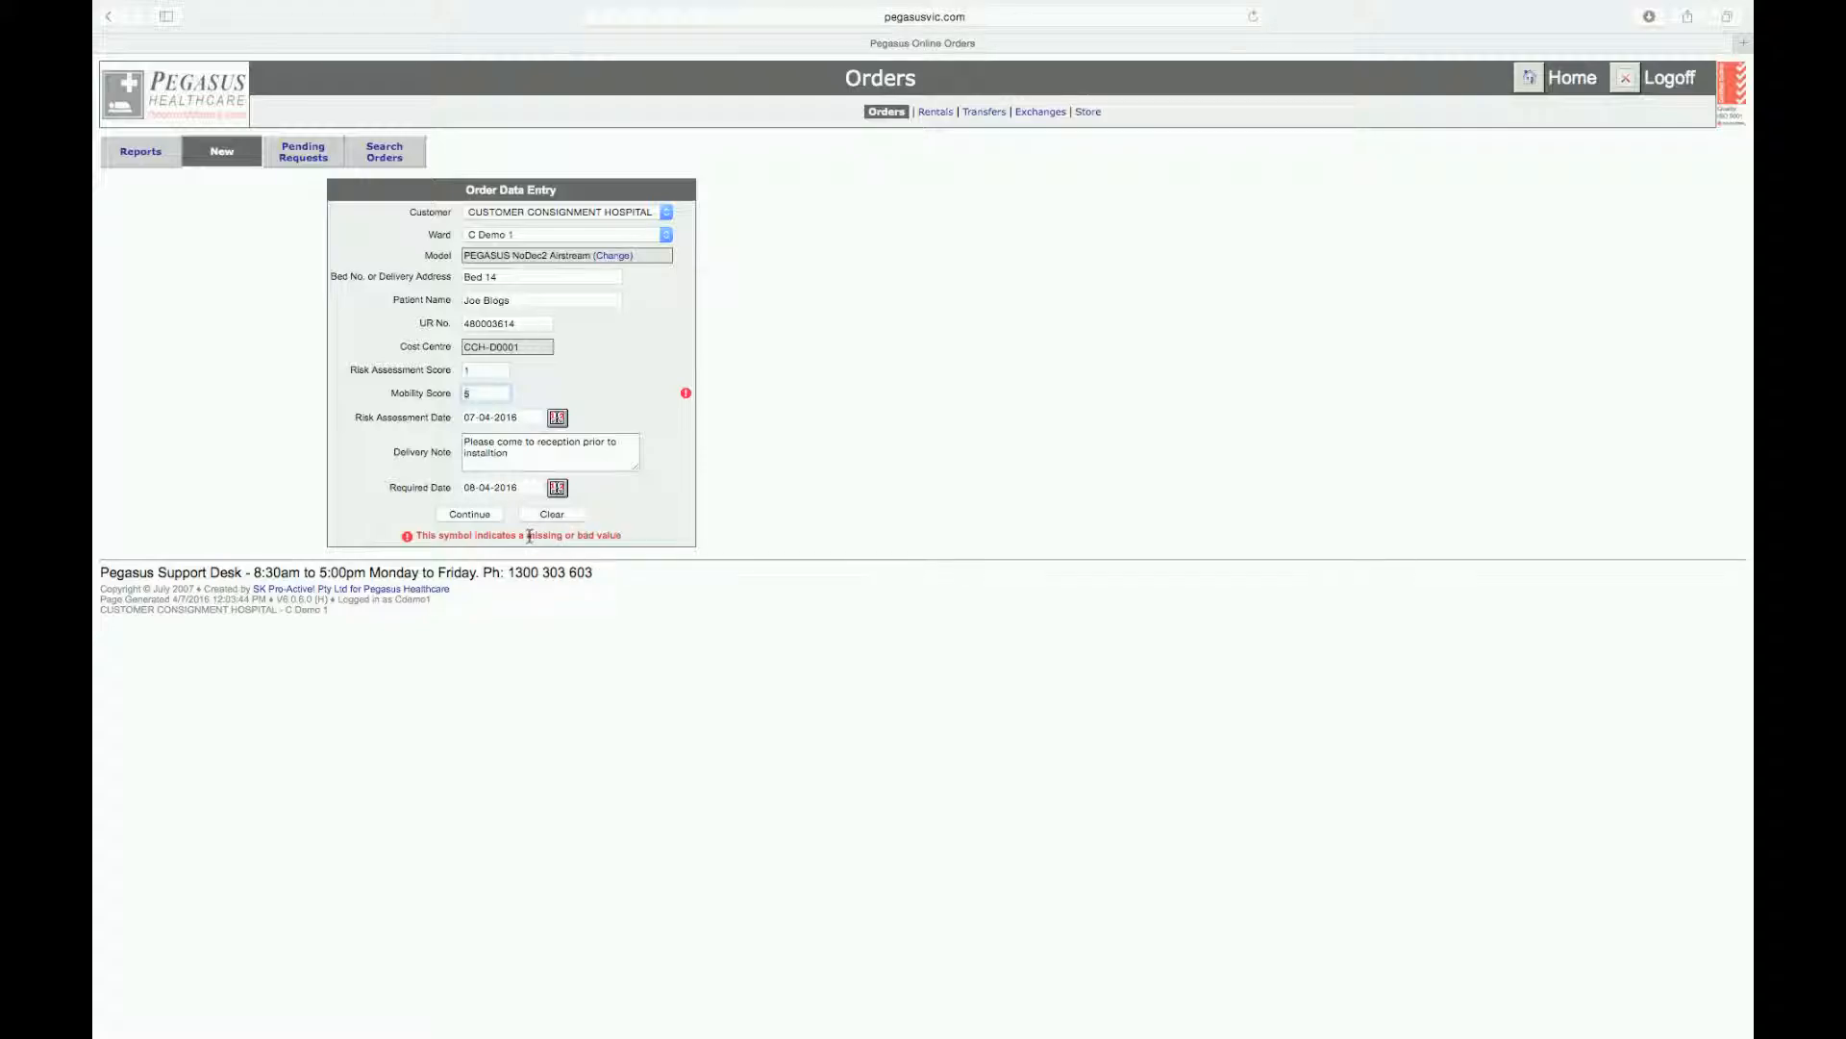
left_click(486, 516)
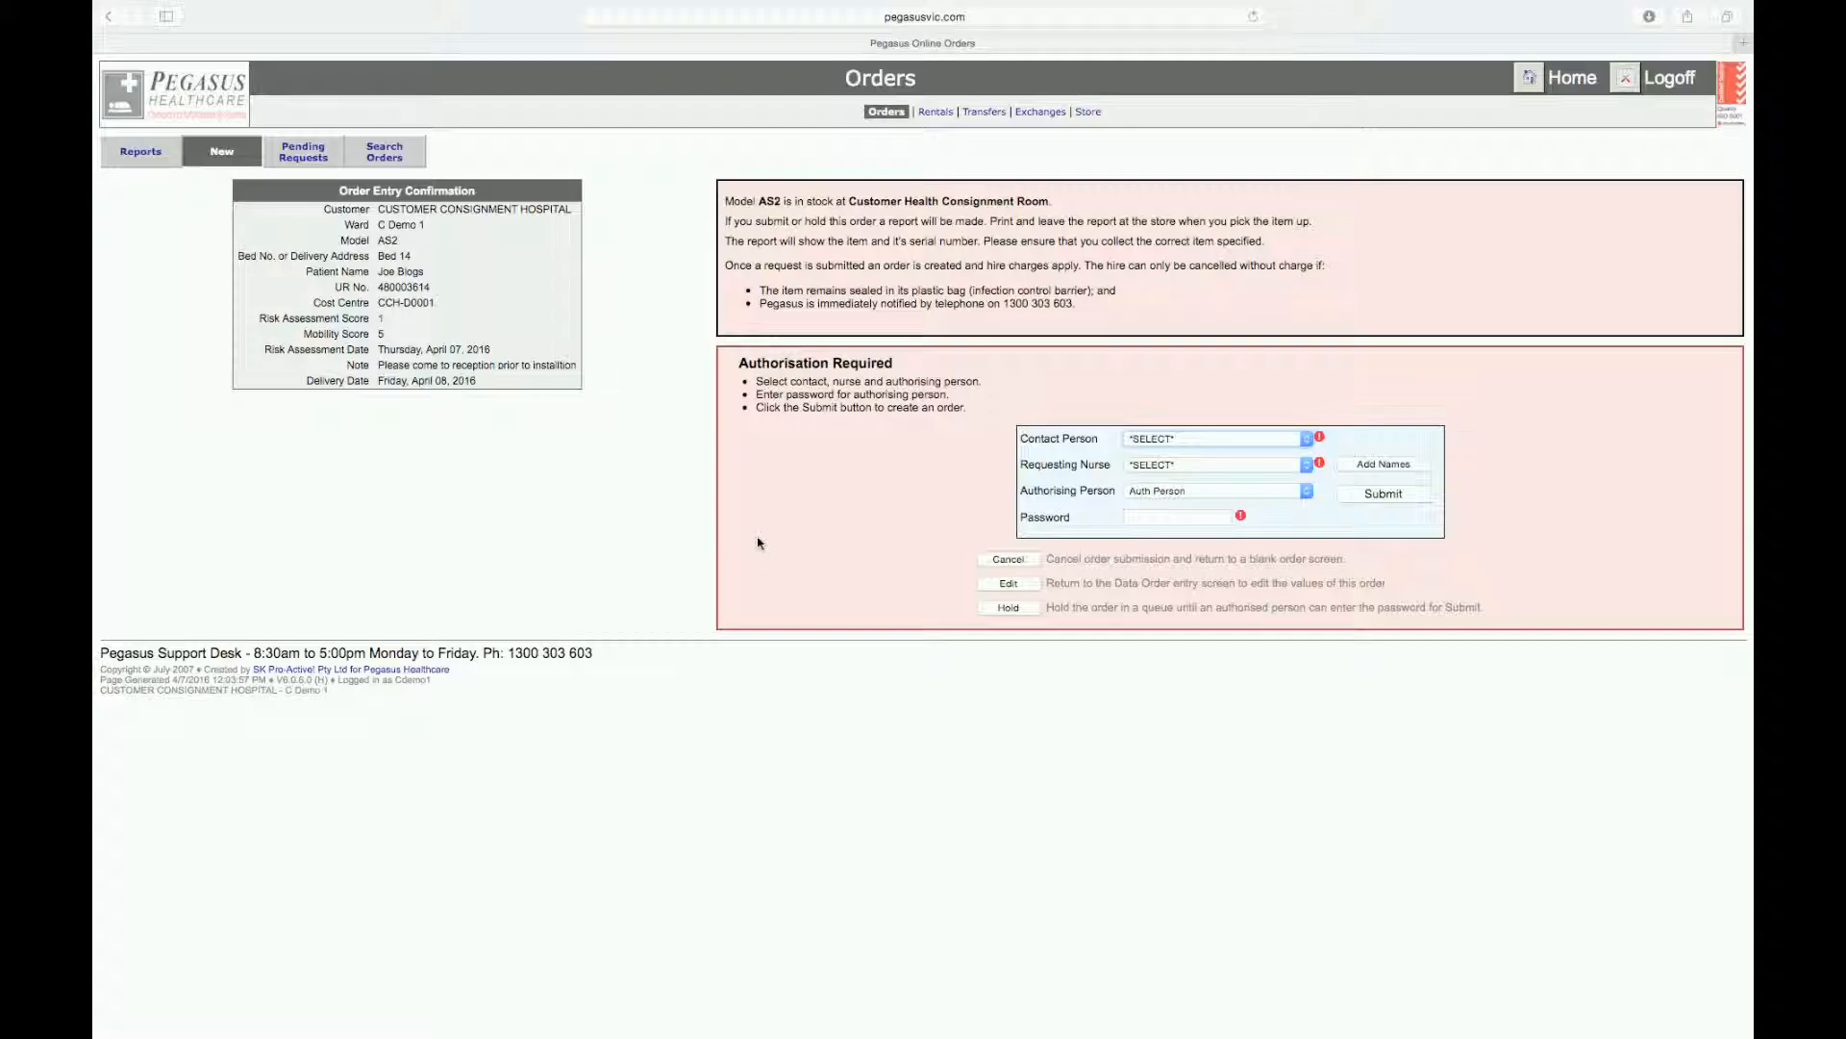
Authorise and submit the order with Brad Pitt as contact person and requesting nurse, entering the authorising person's password
left_click(1142, 439)
left_click(1151, 454)
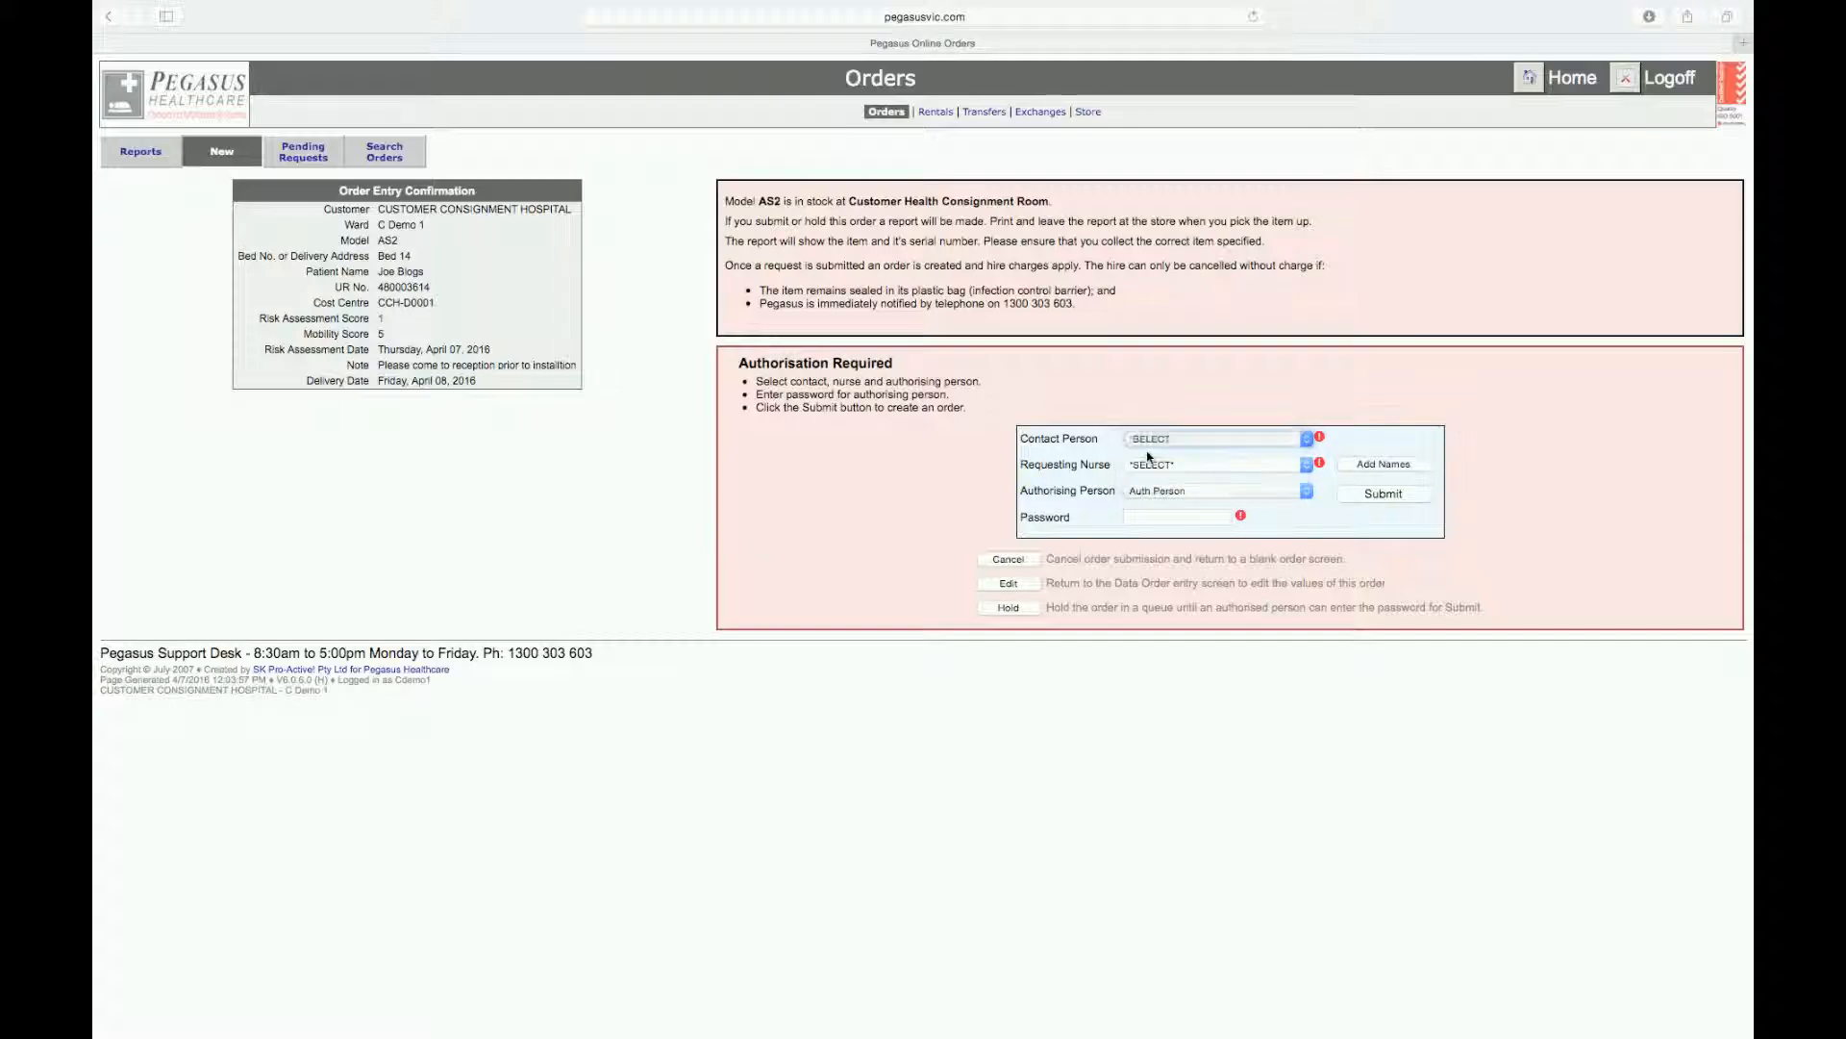
left_click(1153, 470)
left_click(1159, 480)
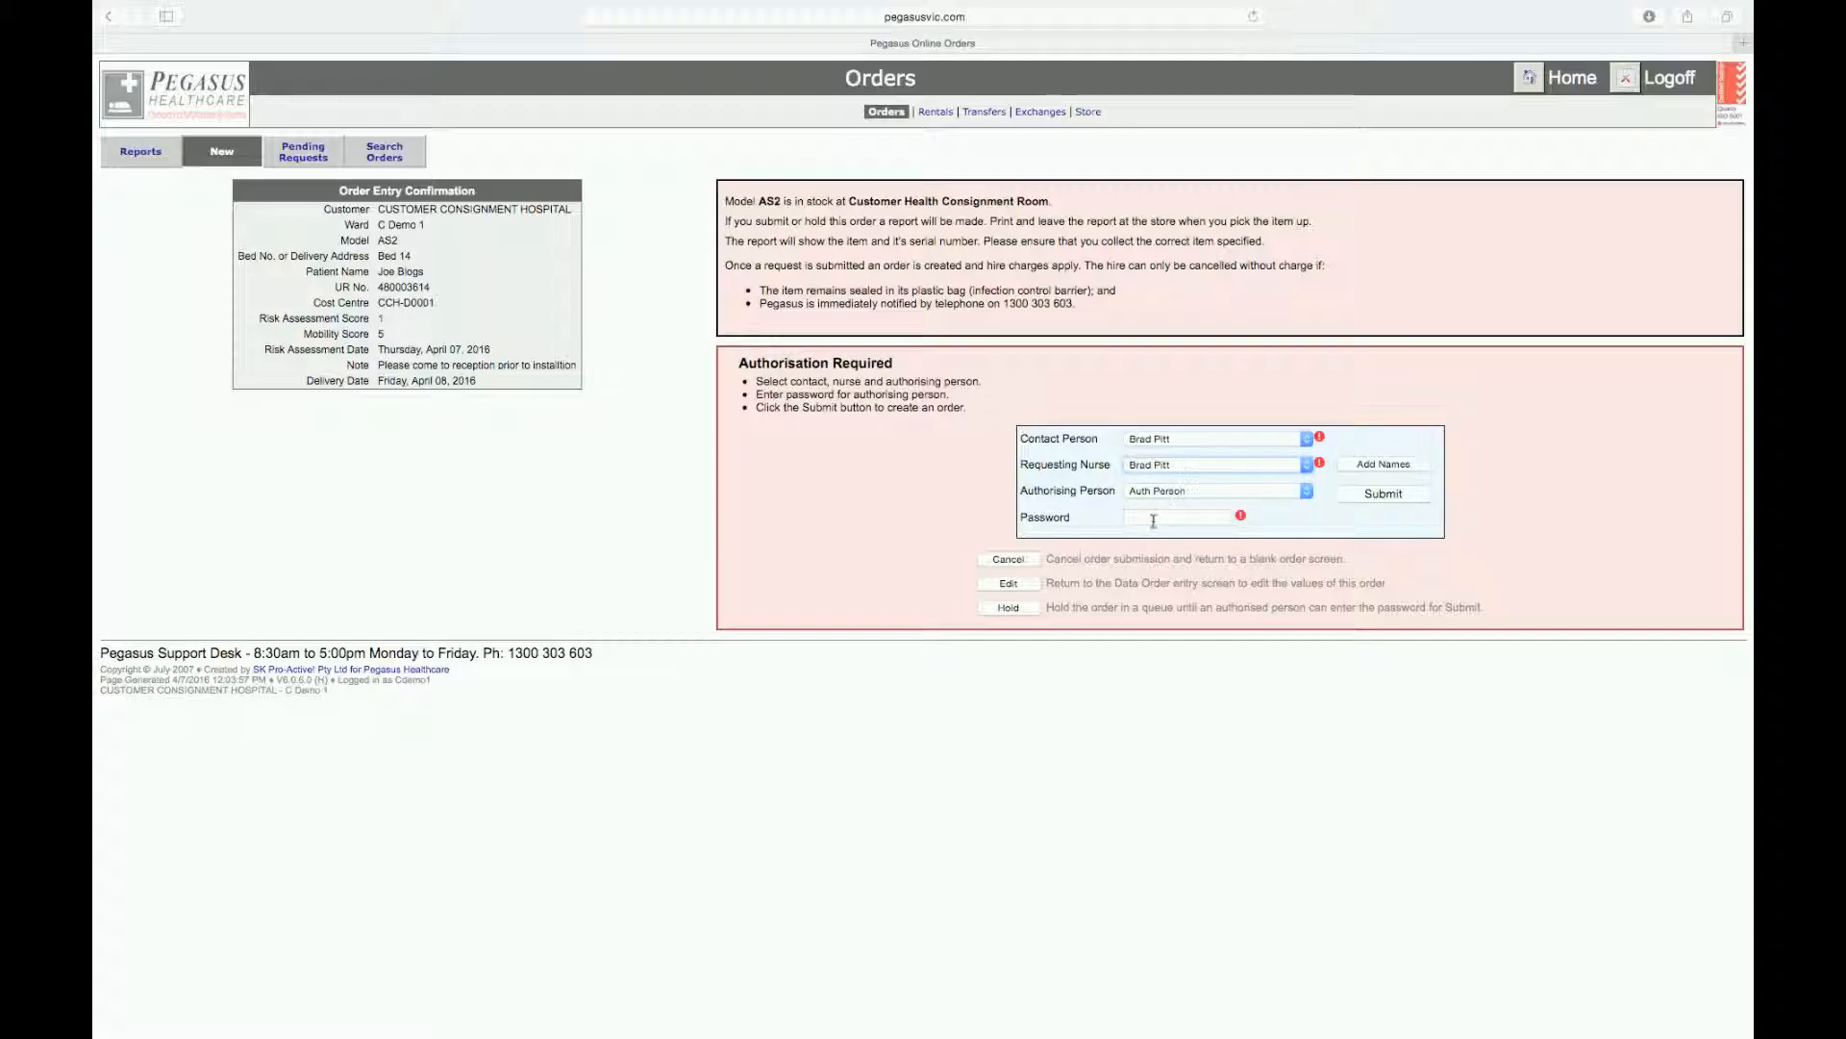
left_click(1153, 520)
type("•••")
left_click(1361, 495)
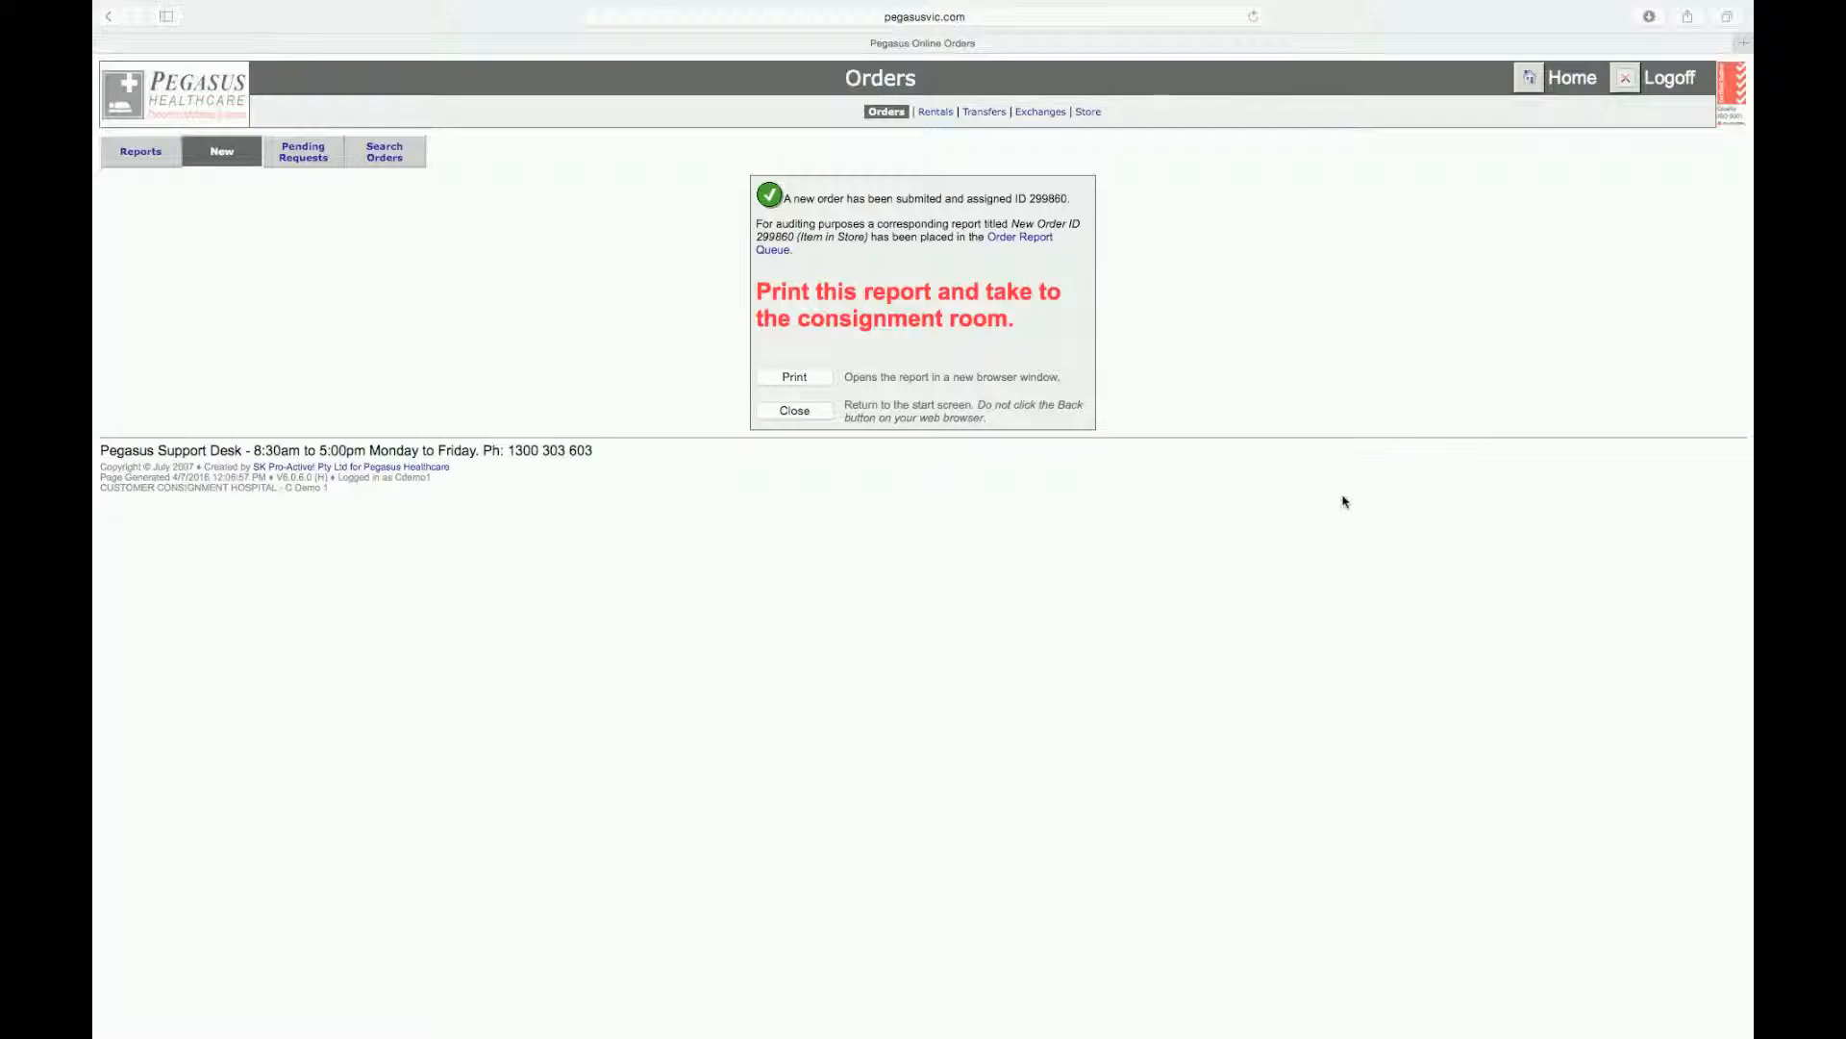
Open the printable order confirmation report and examine its collection instructions, order and patient details, and serial number section
left_click(820, 377)
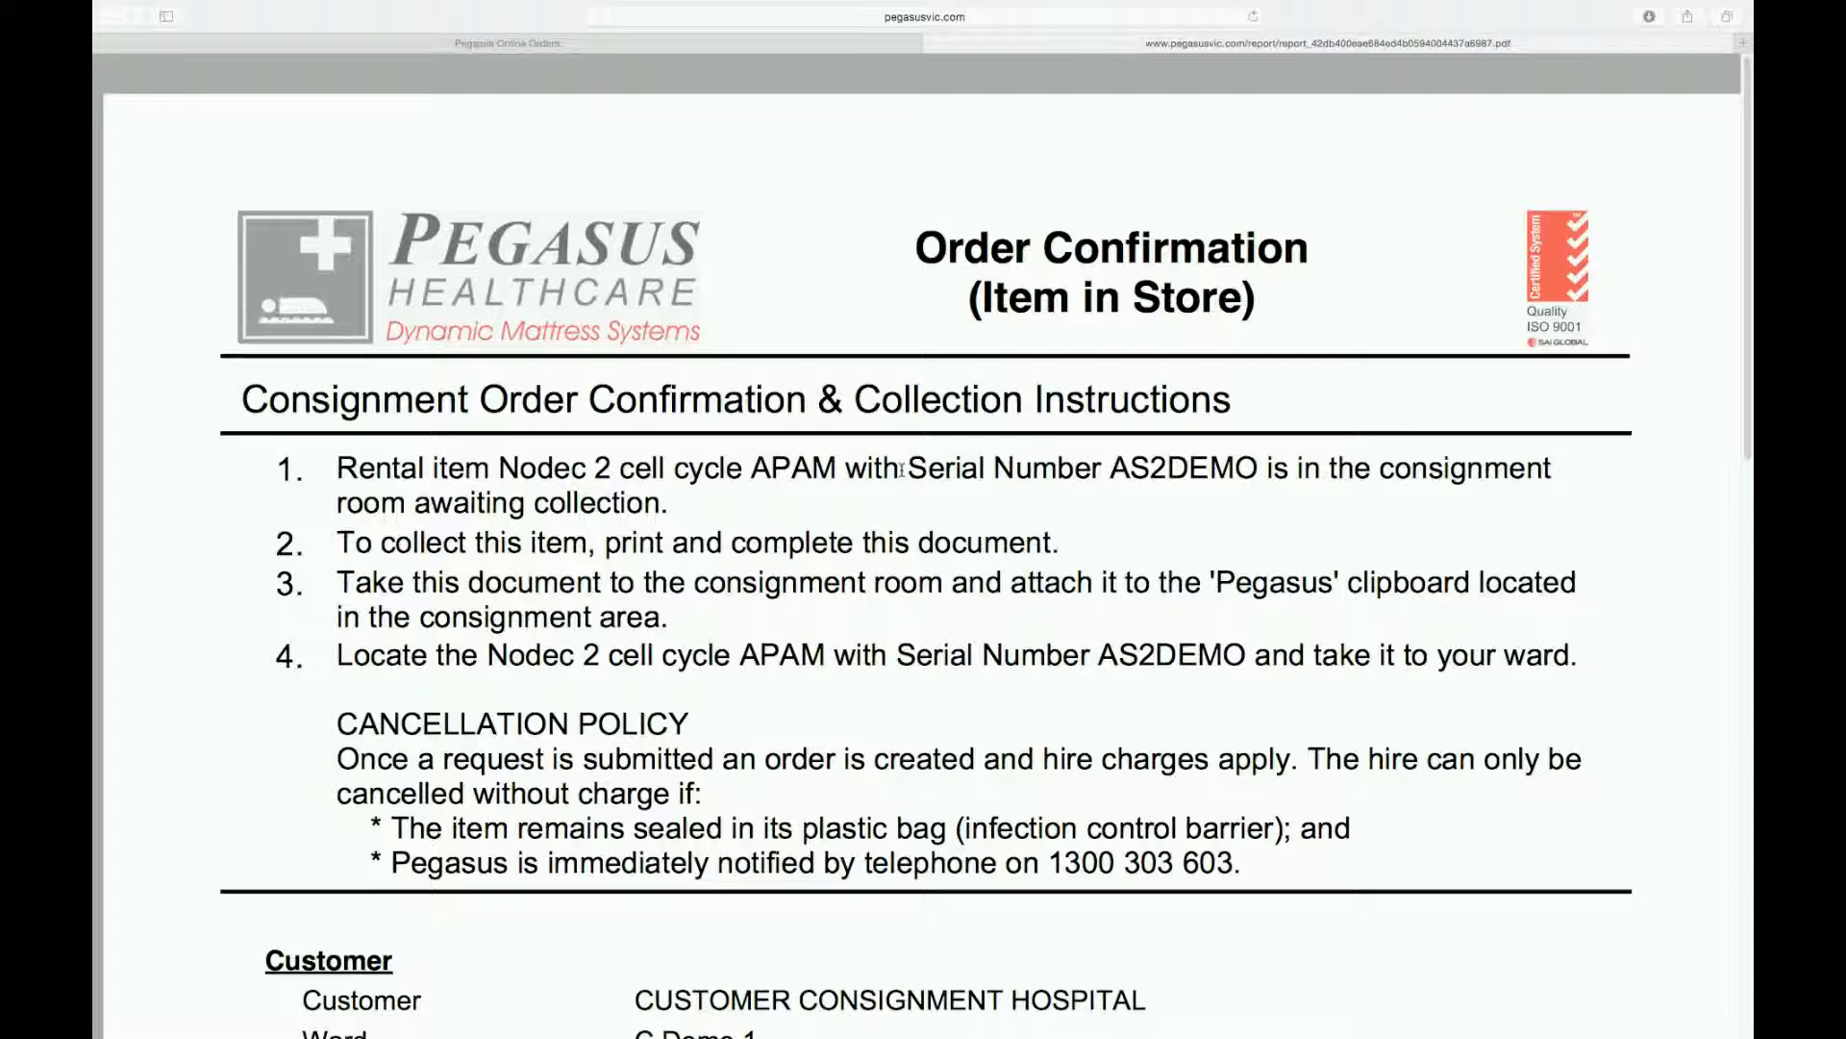
scroll(900, 502, "down", 1)
scroll(899, 504, "down", 1)
scroll(899, 503, "up", 1)
scroll(330, 757, "down", 5)
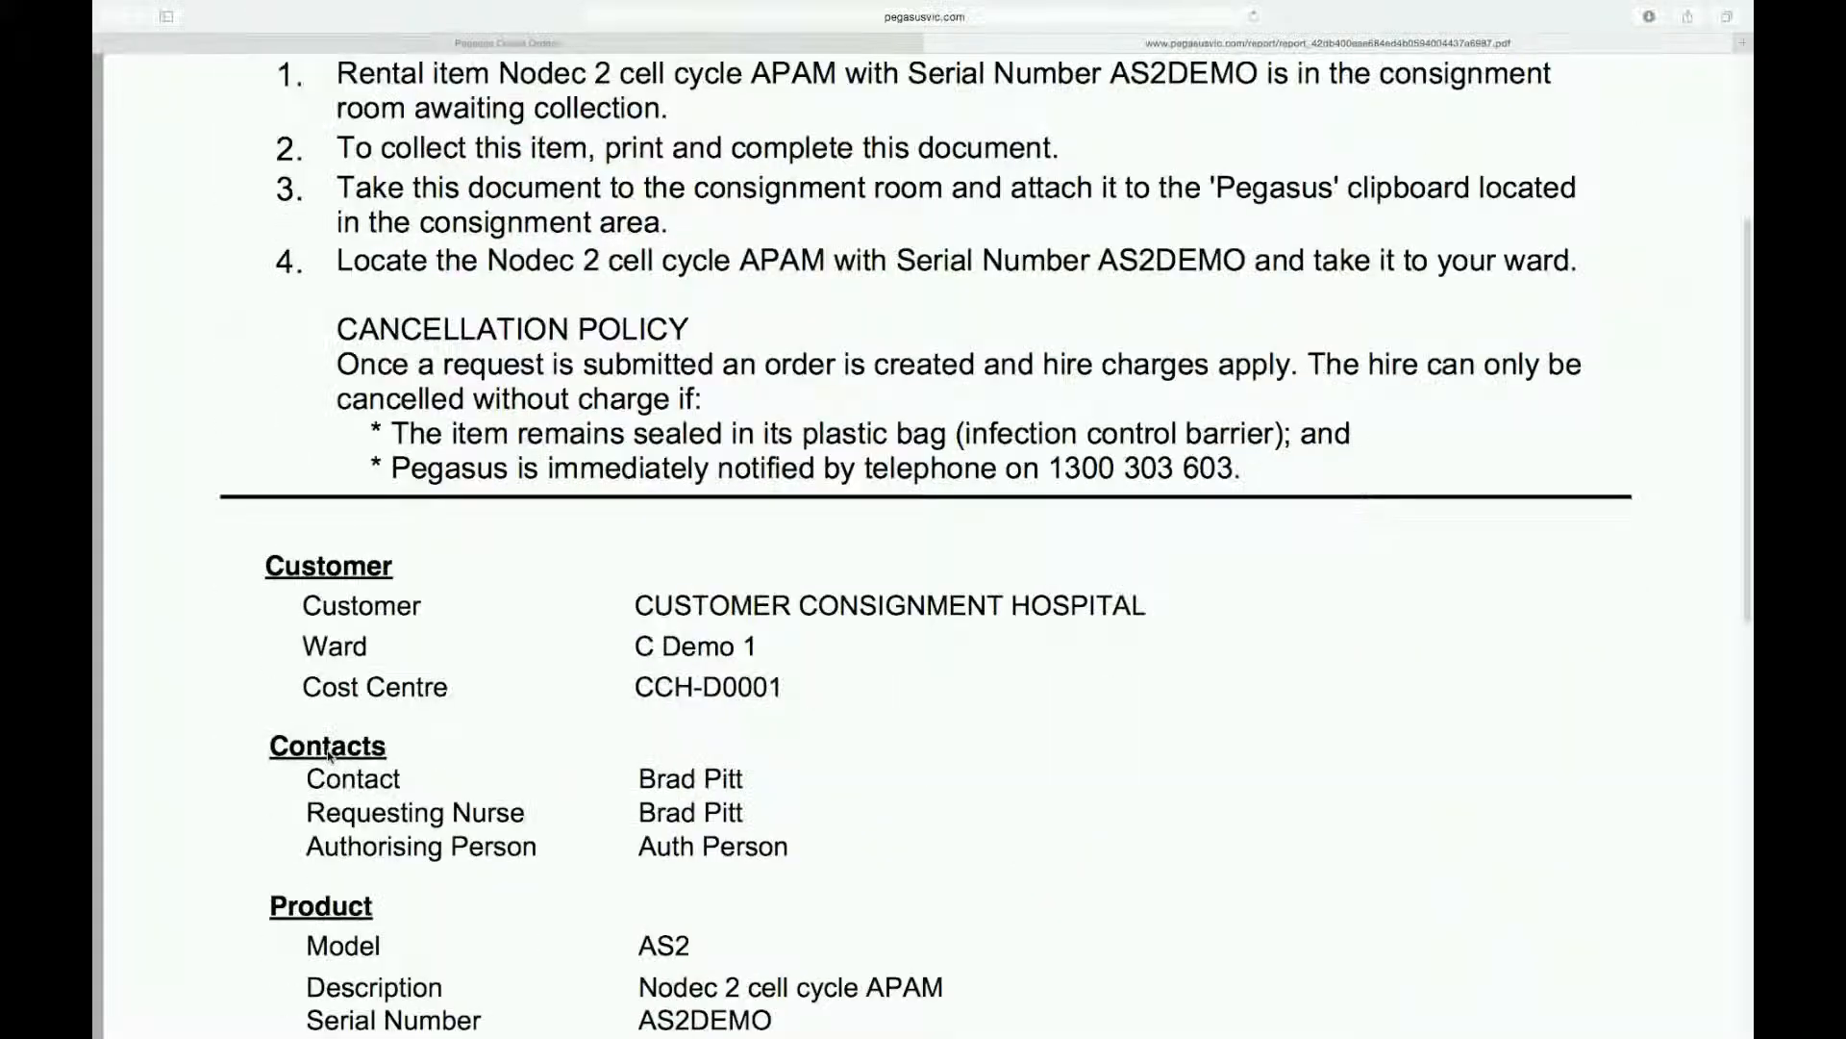
scroll(330, 758, "down", 1)
scroll(330, 758, "down", 3)
scroll(330, 758, "down", 3)
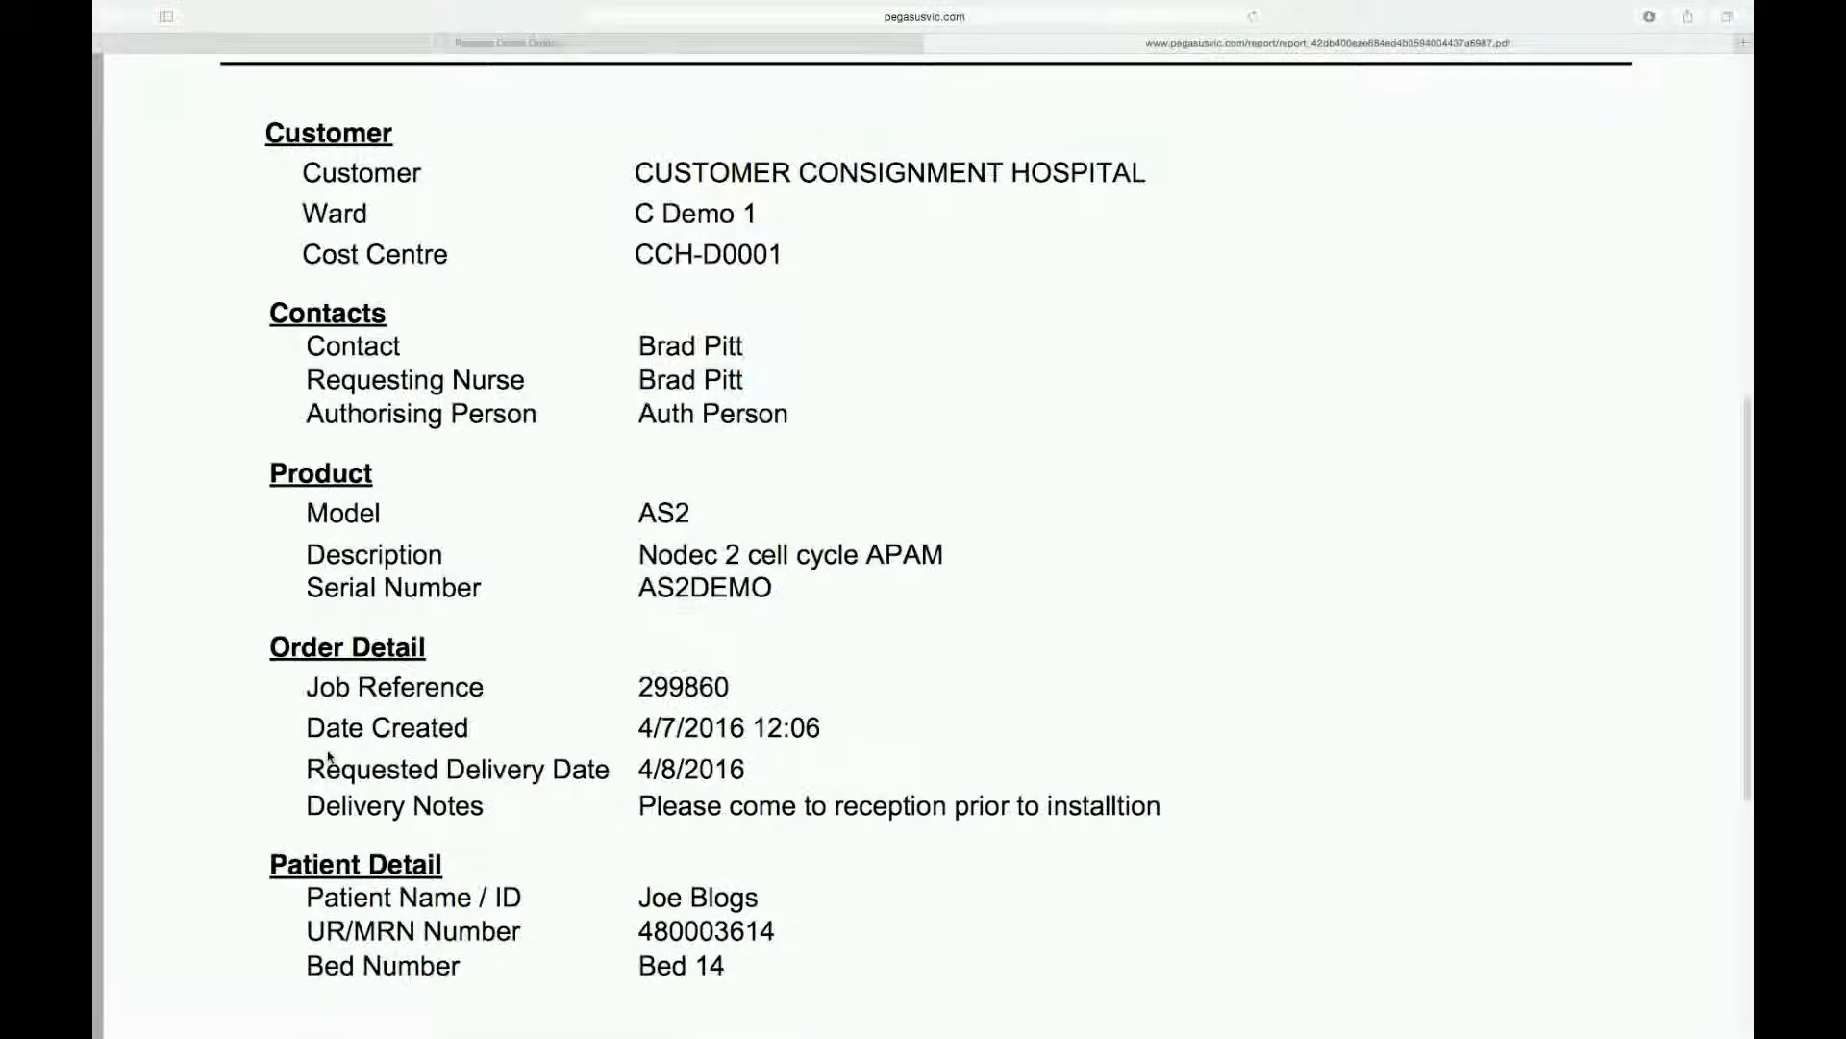
scroll(328, 757, "down", 2)
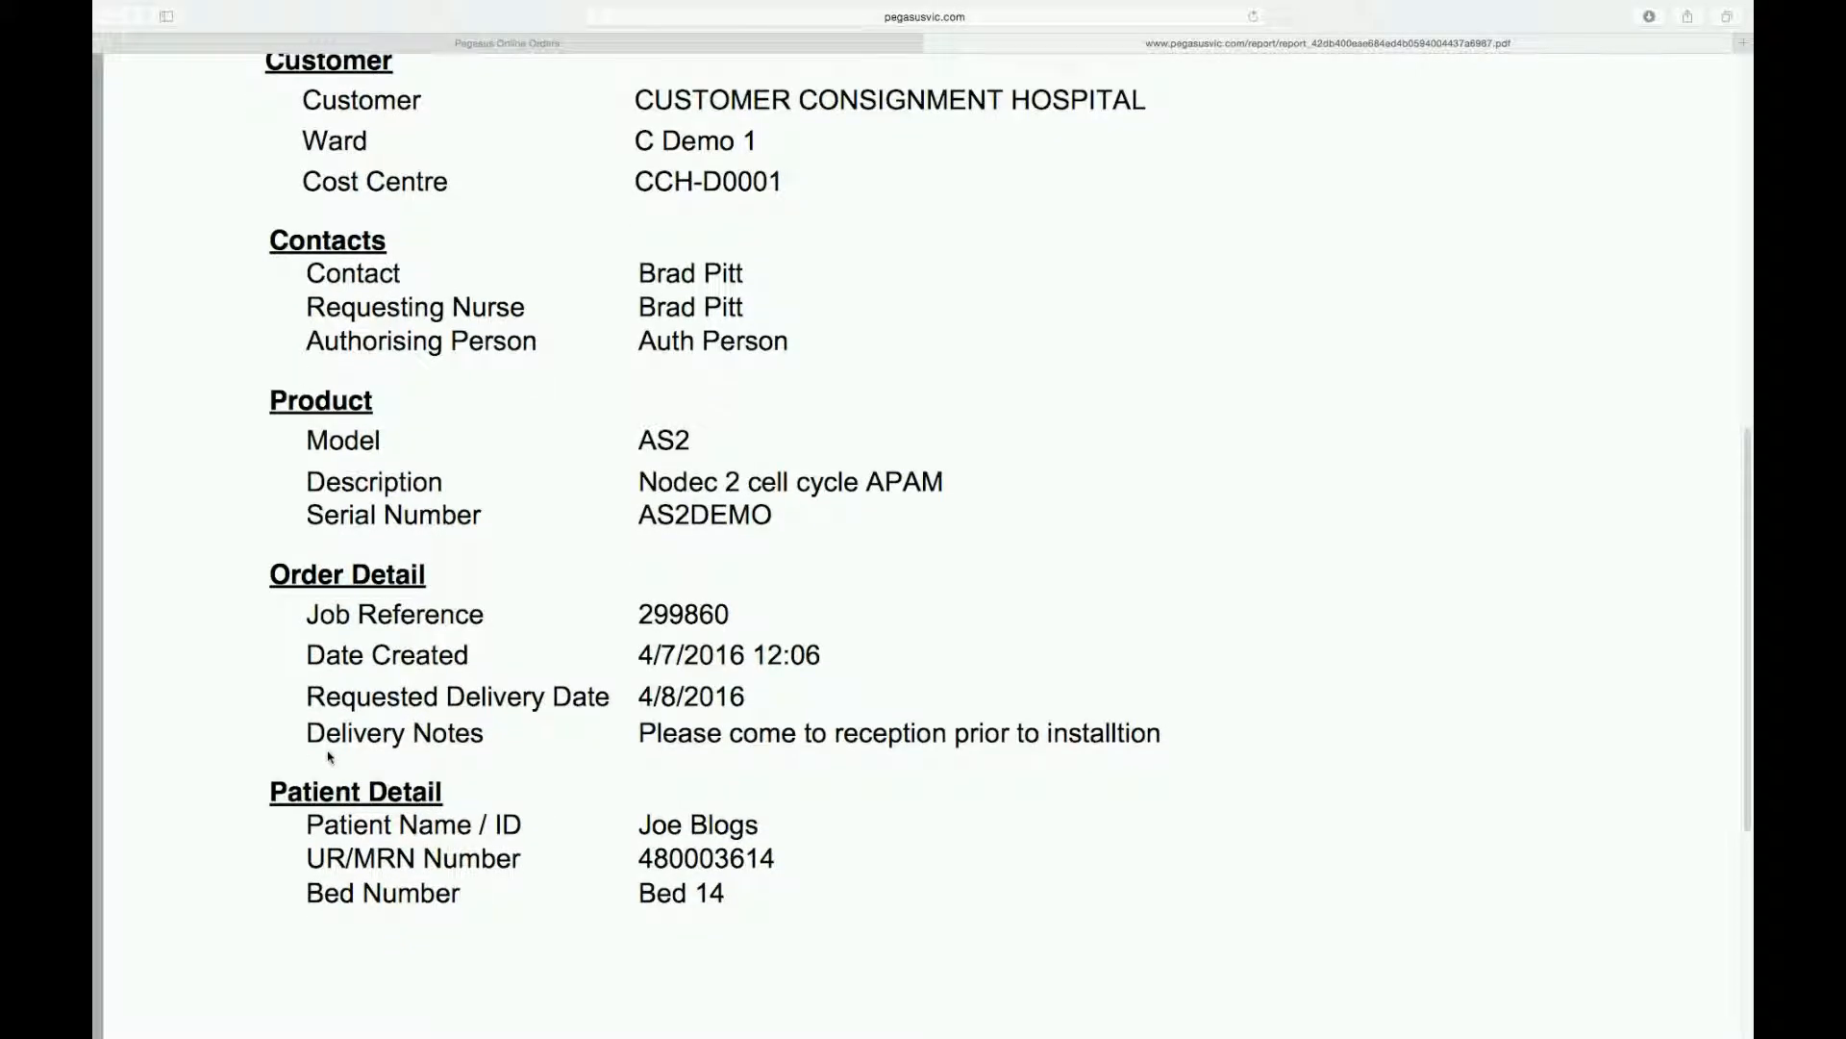
scroll(328, 757, "down", 4)
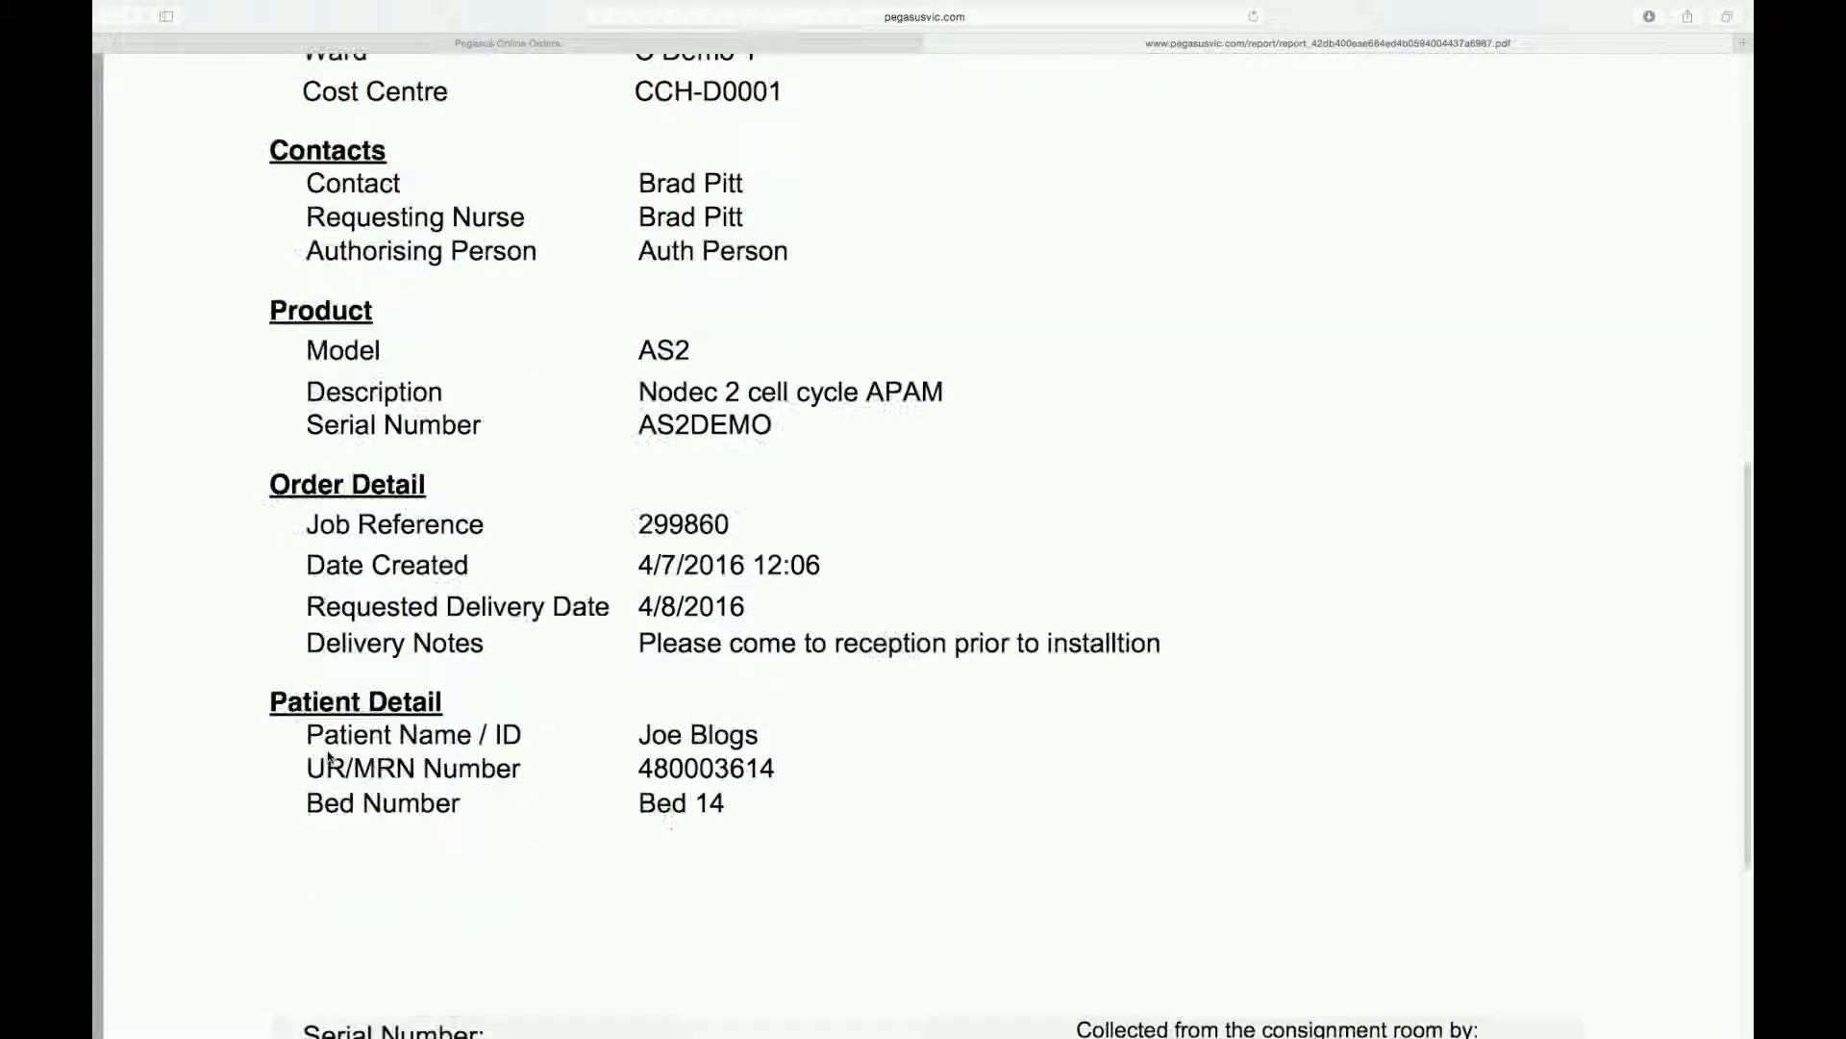
scroll(327, 757, "down", 7)
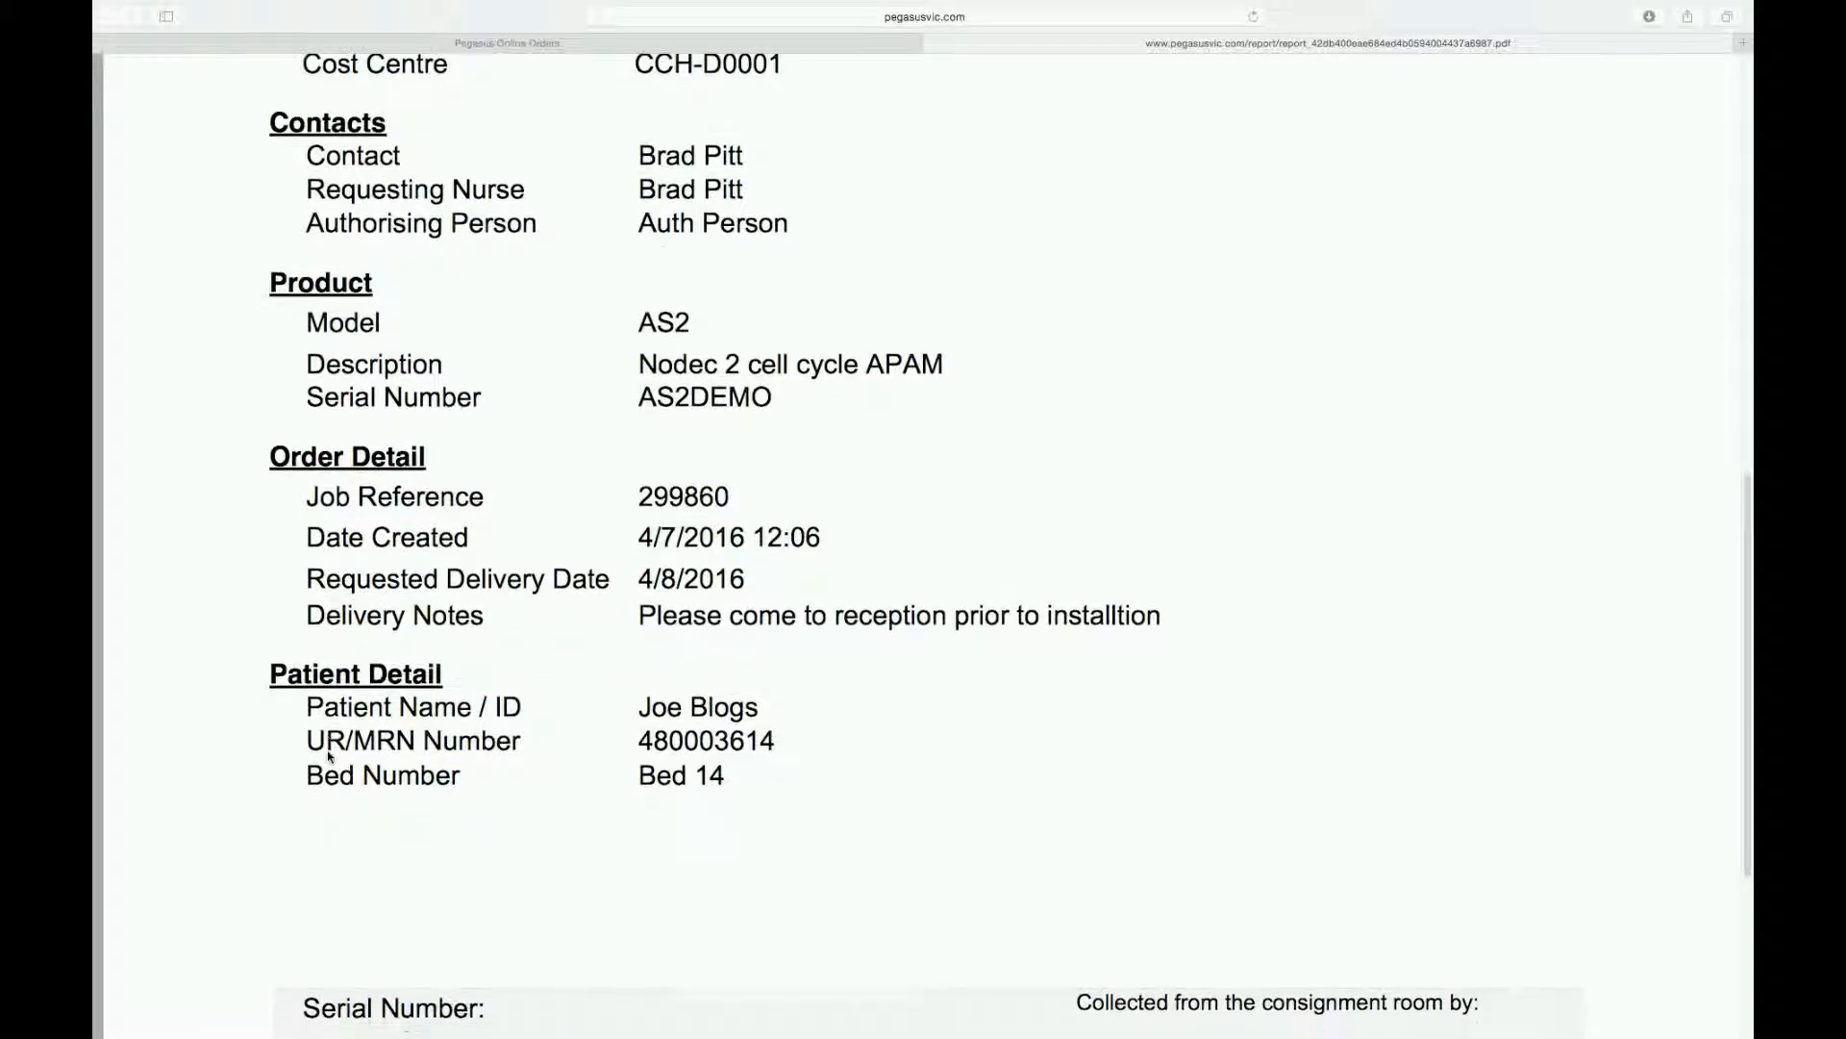
scroll(328, 757, "down", 6)
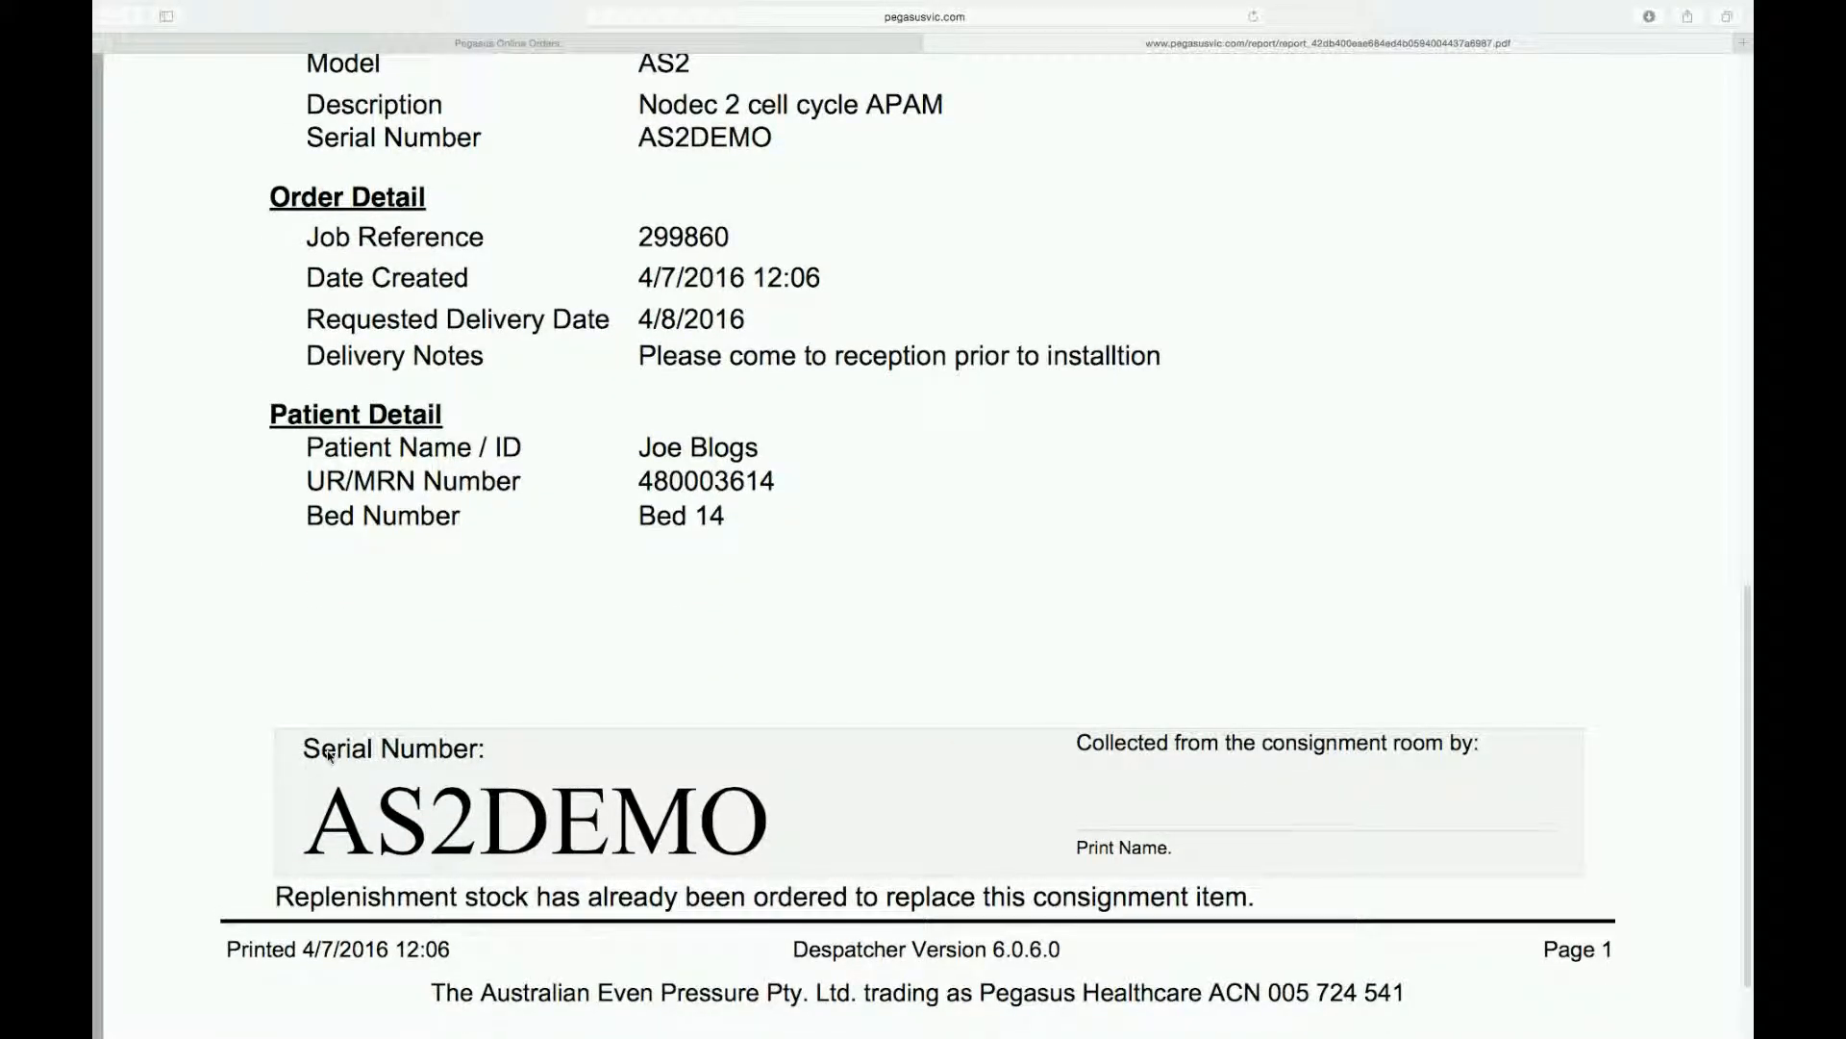
scroll(328, 757, "down", 1)
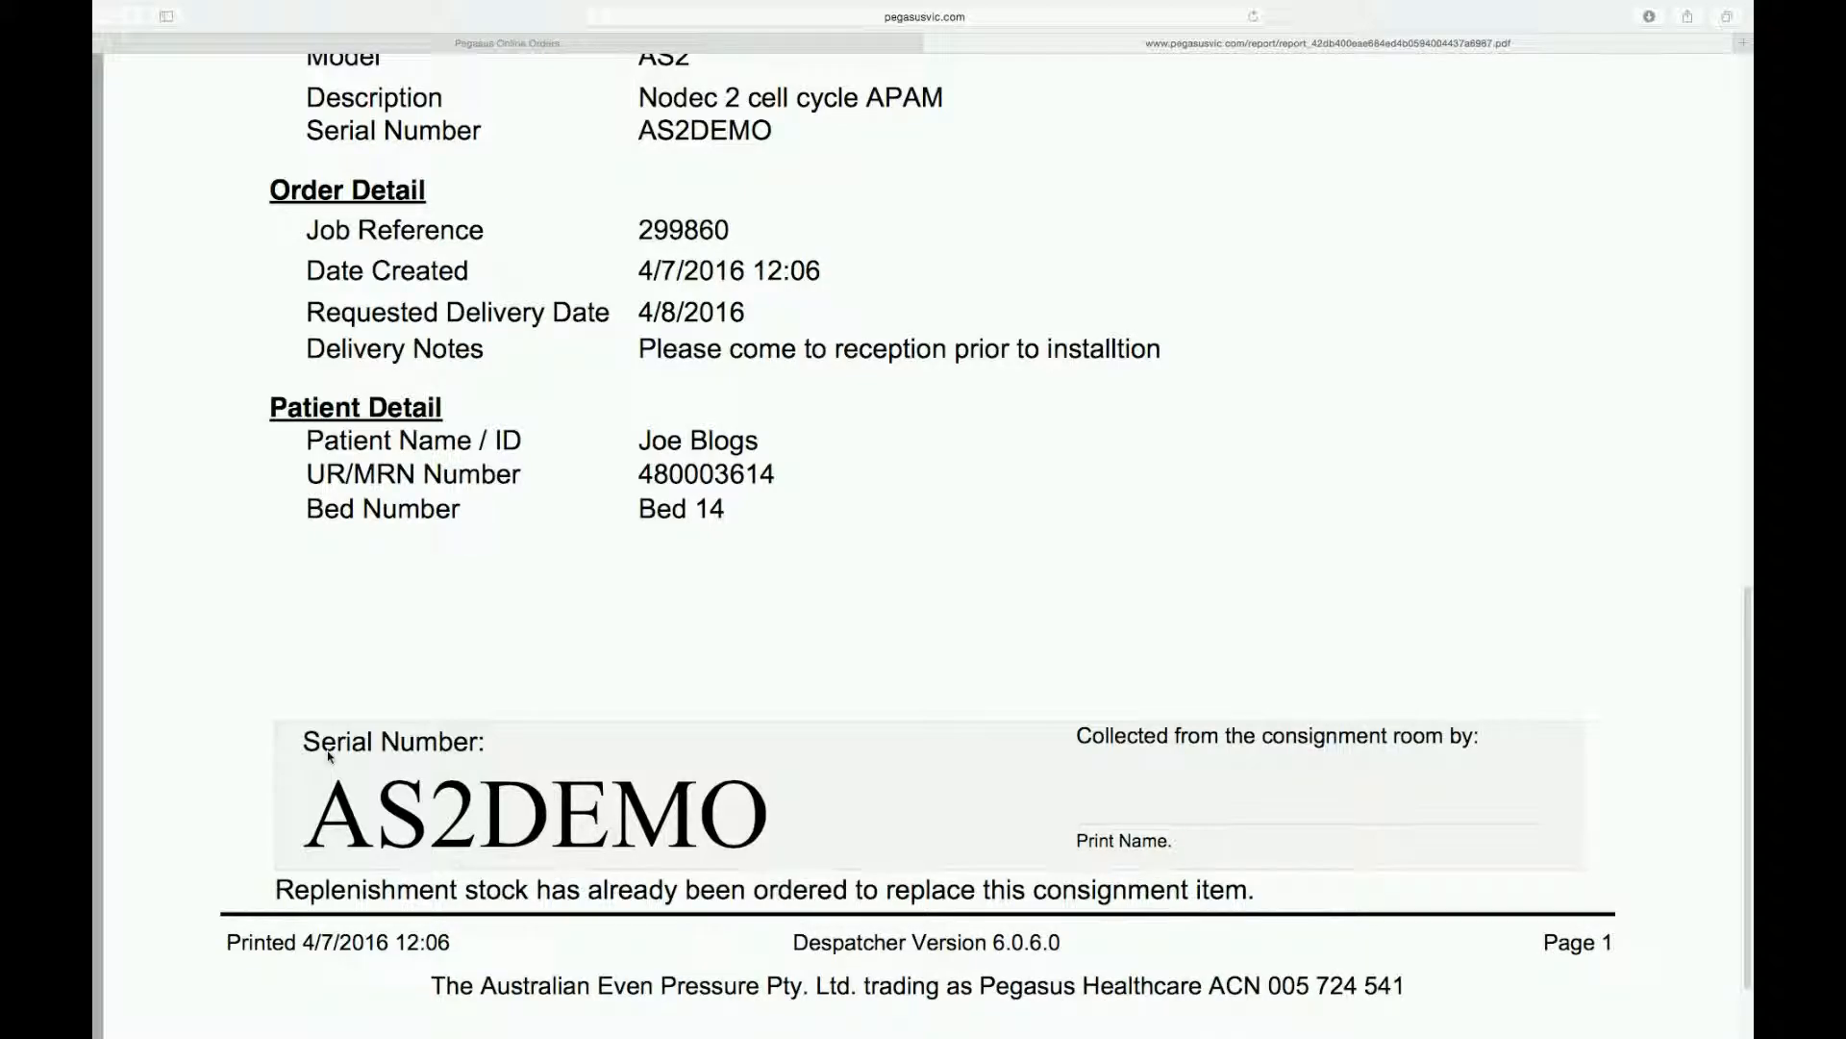
scroll(328, 757, "down", 1)
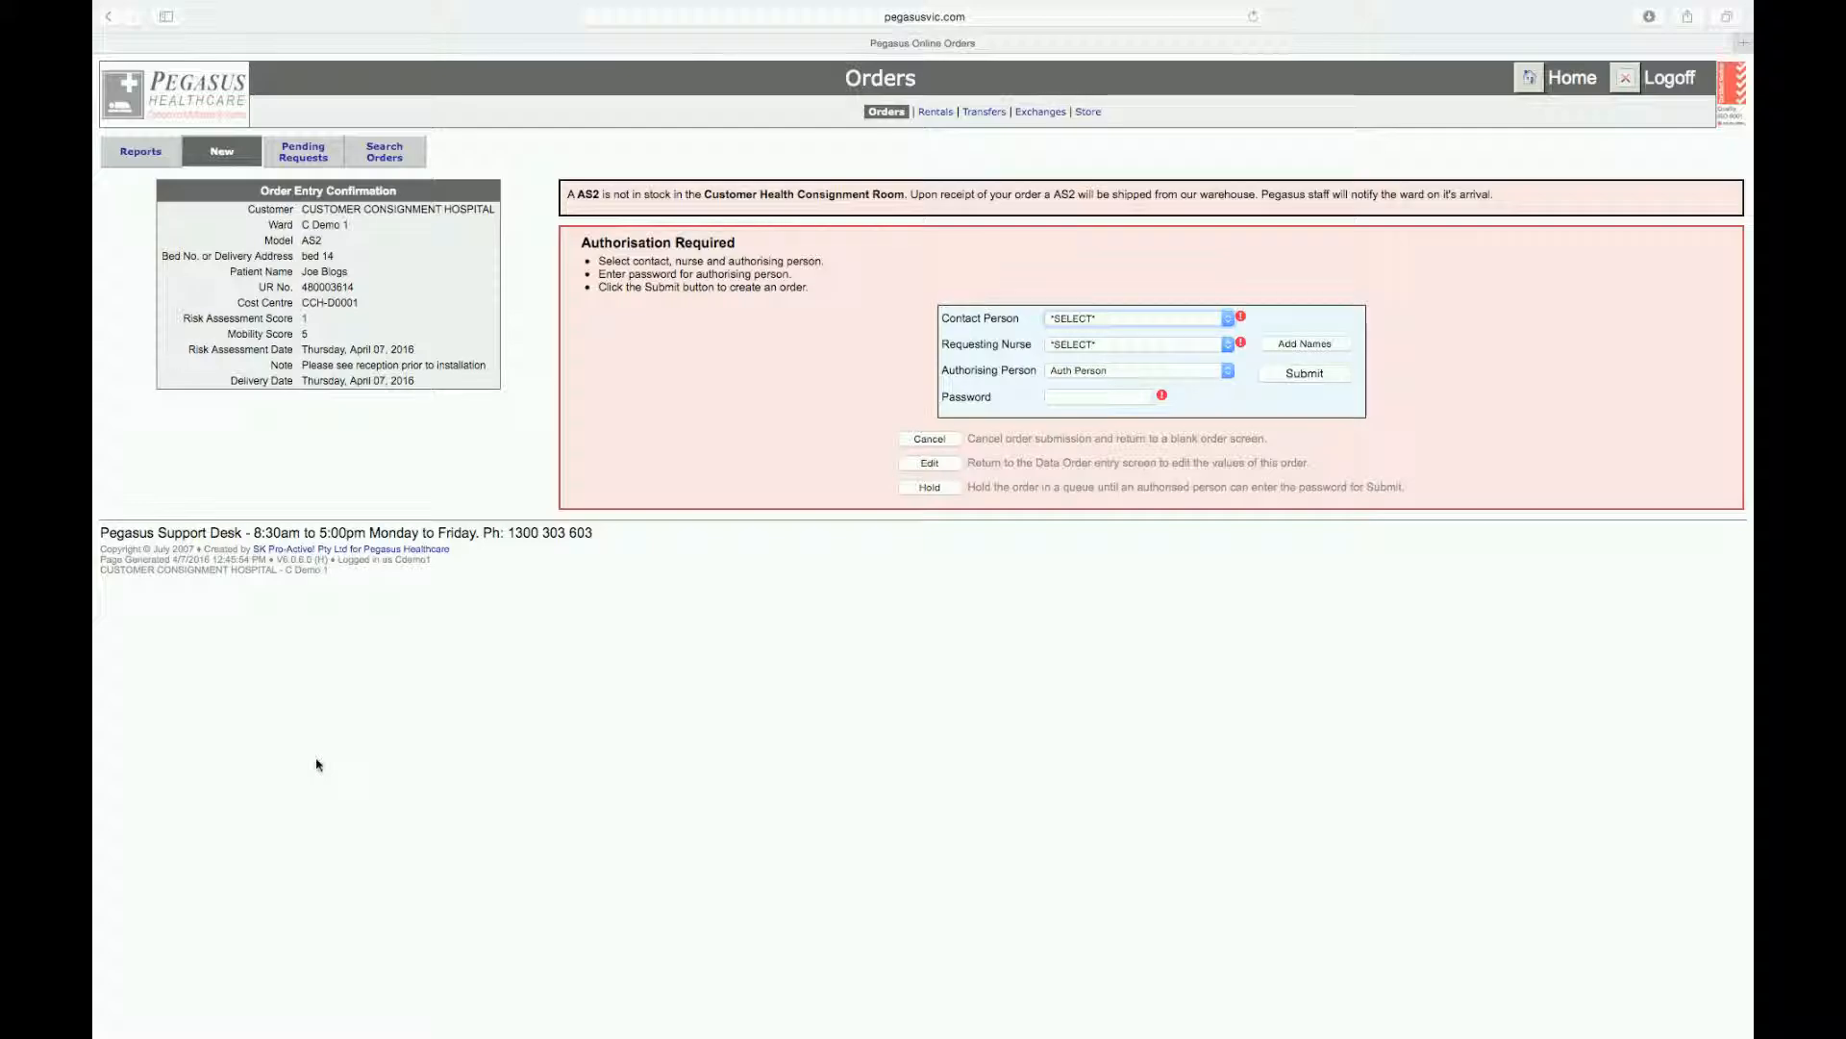
Choose Brad Pitt as contact person and requesting nurse for the out-of-stock AS2 order, place it on hold and return to order entry
left_click(1055, 320)
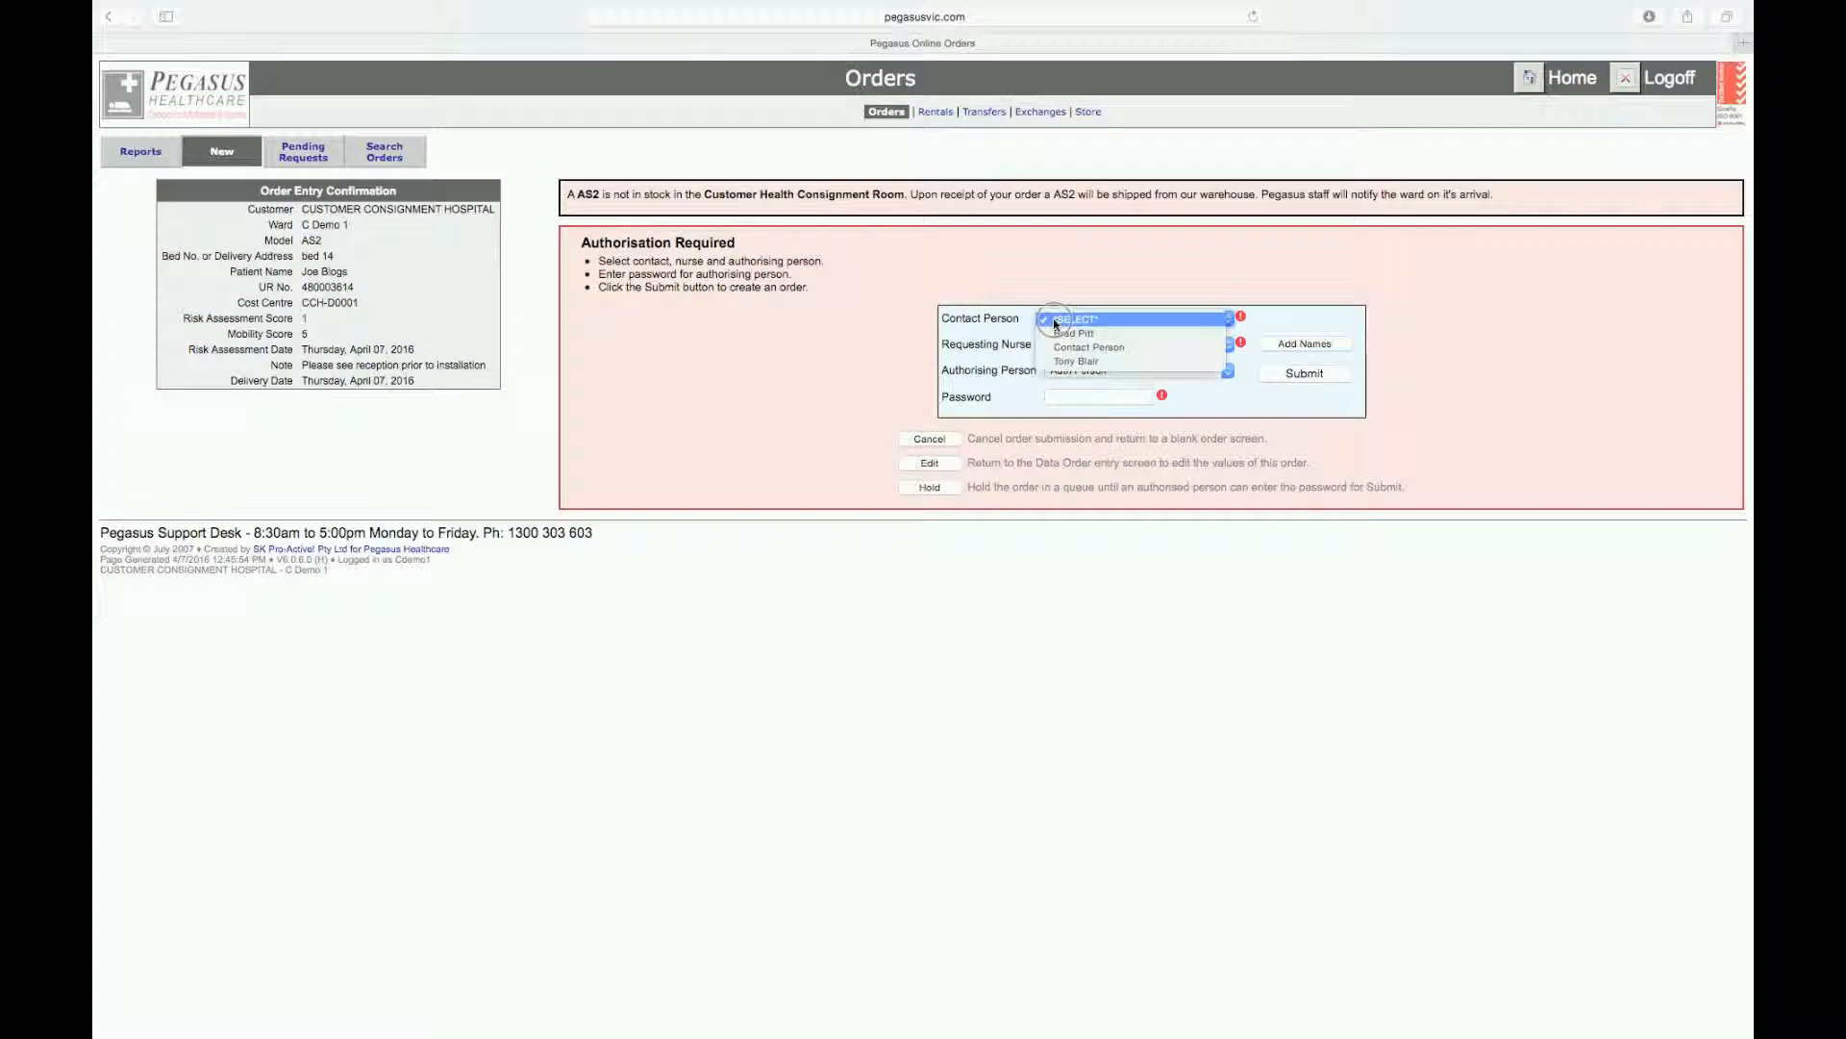
left_click(1073, 333)
left_click(1072, 345)
left_click(1074, 360)
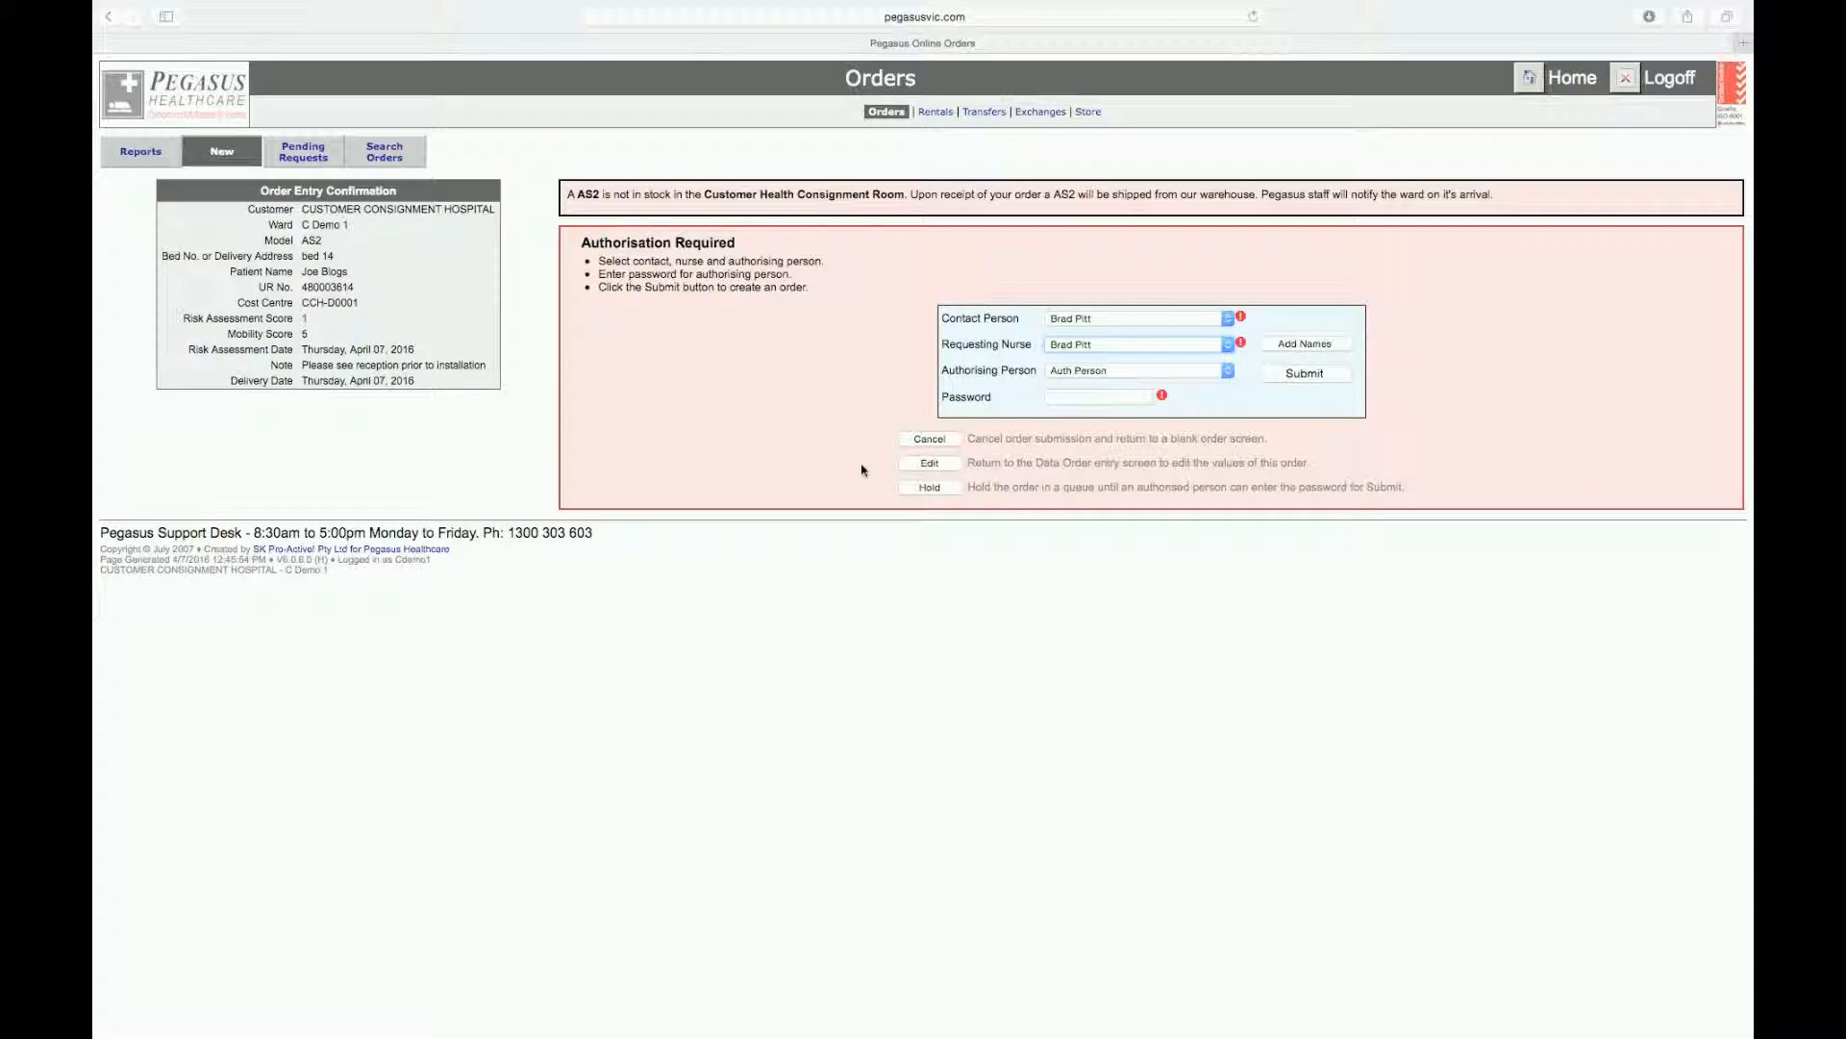
left_click(912, 490)
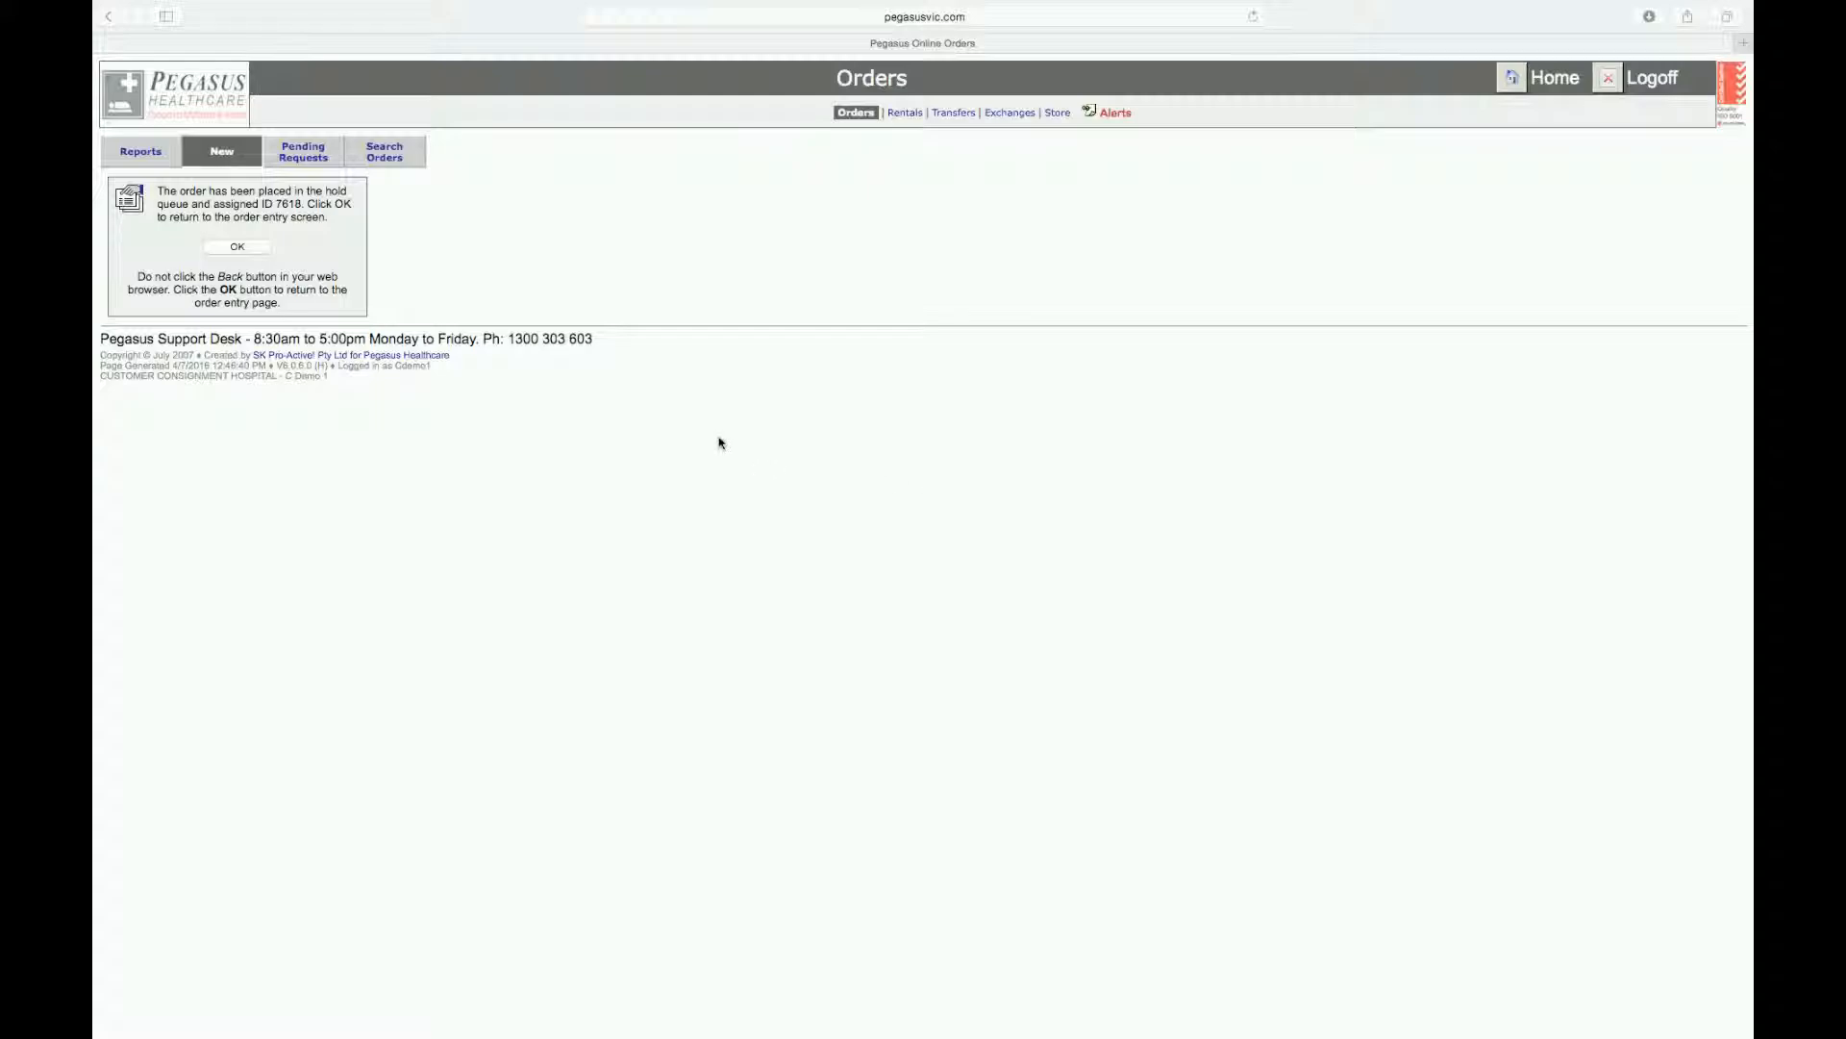
left_click(223, 250)
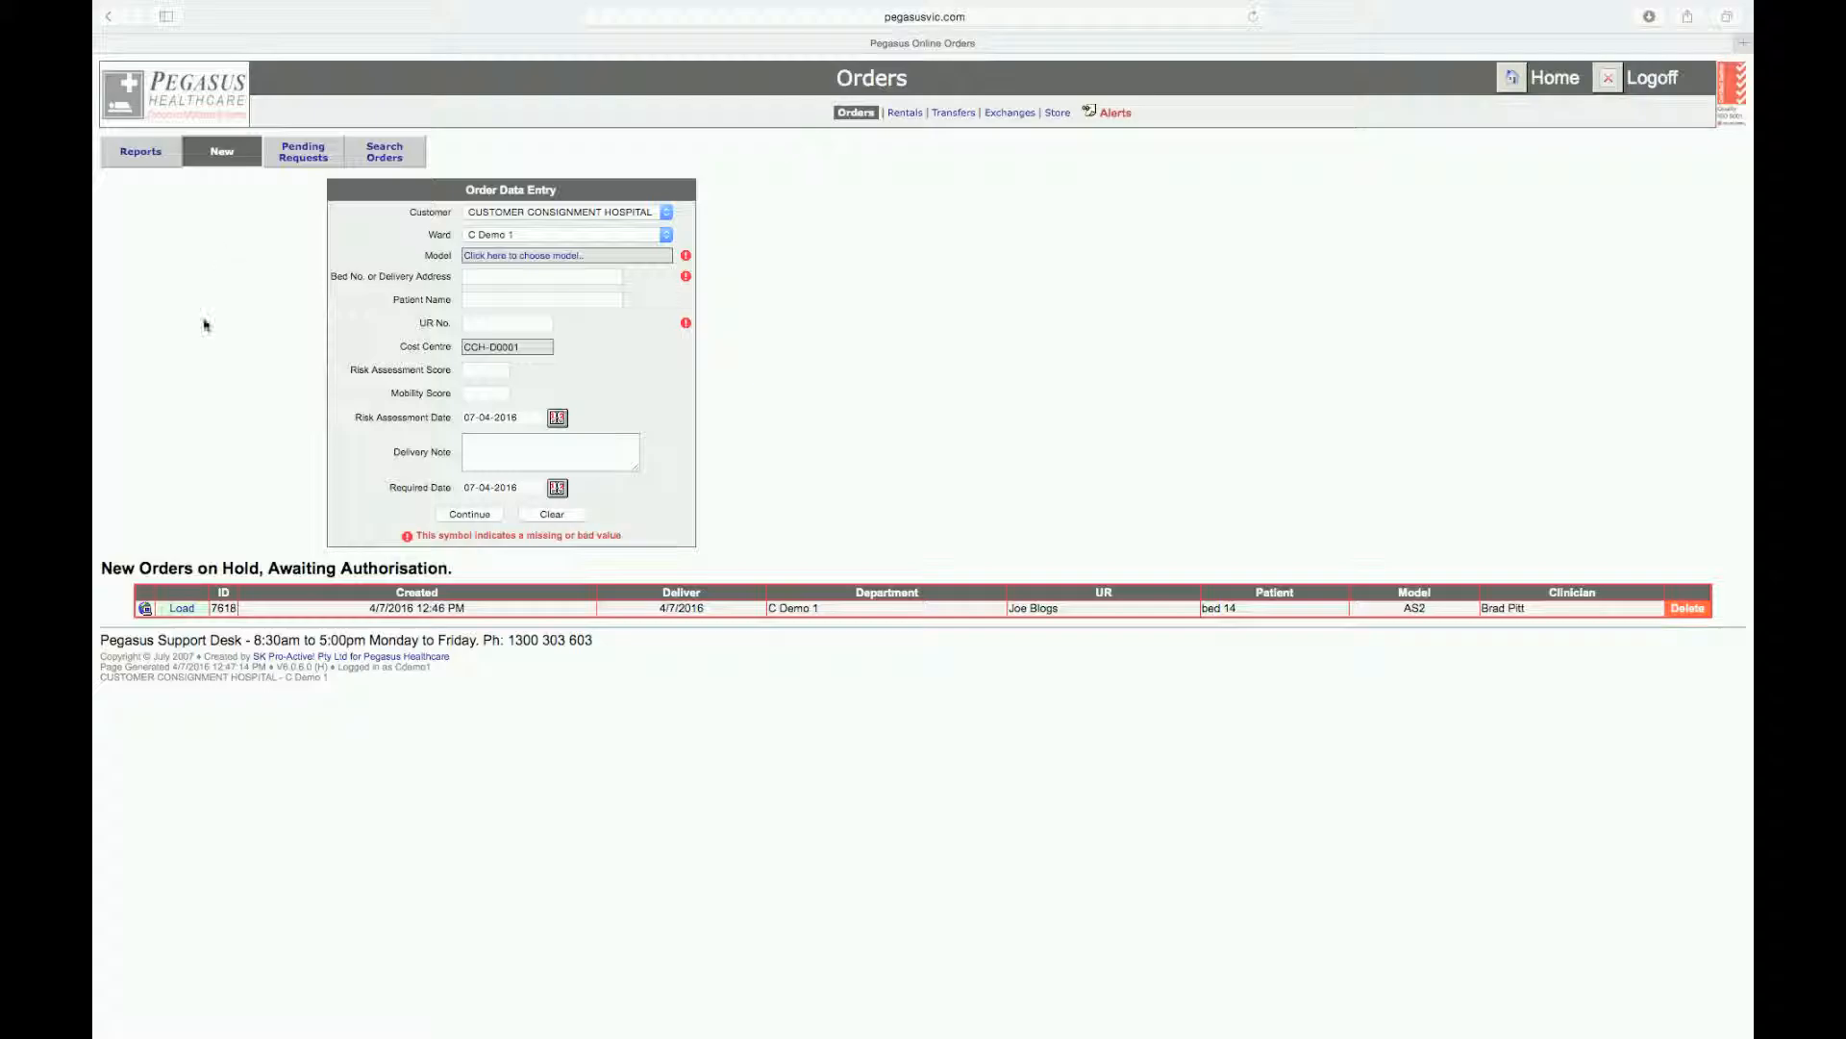
Load the held AS2 order, enter the authorising person's password and submit it
left_click(181, 608)
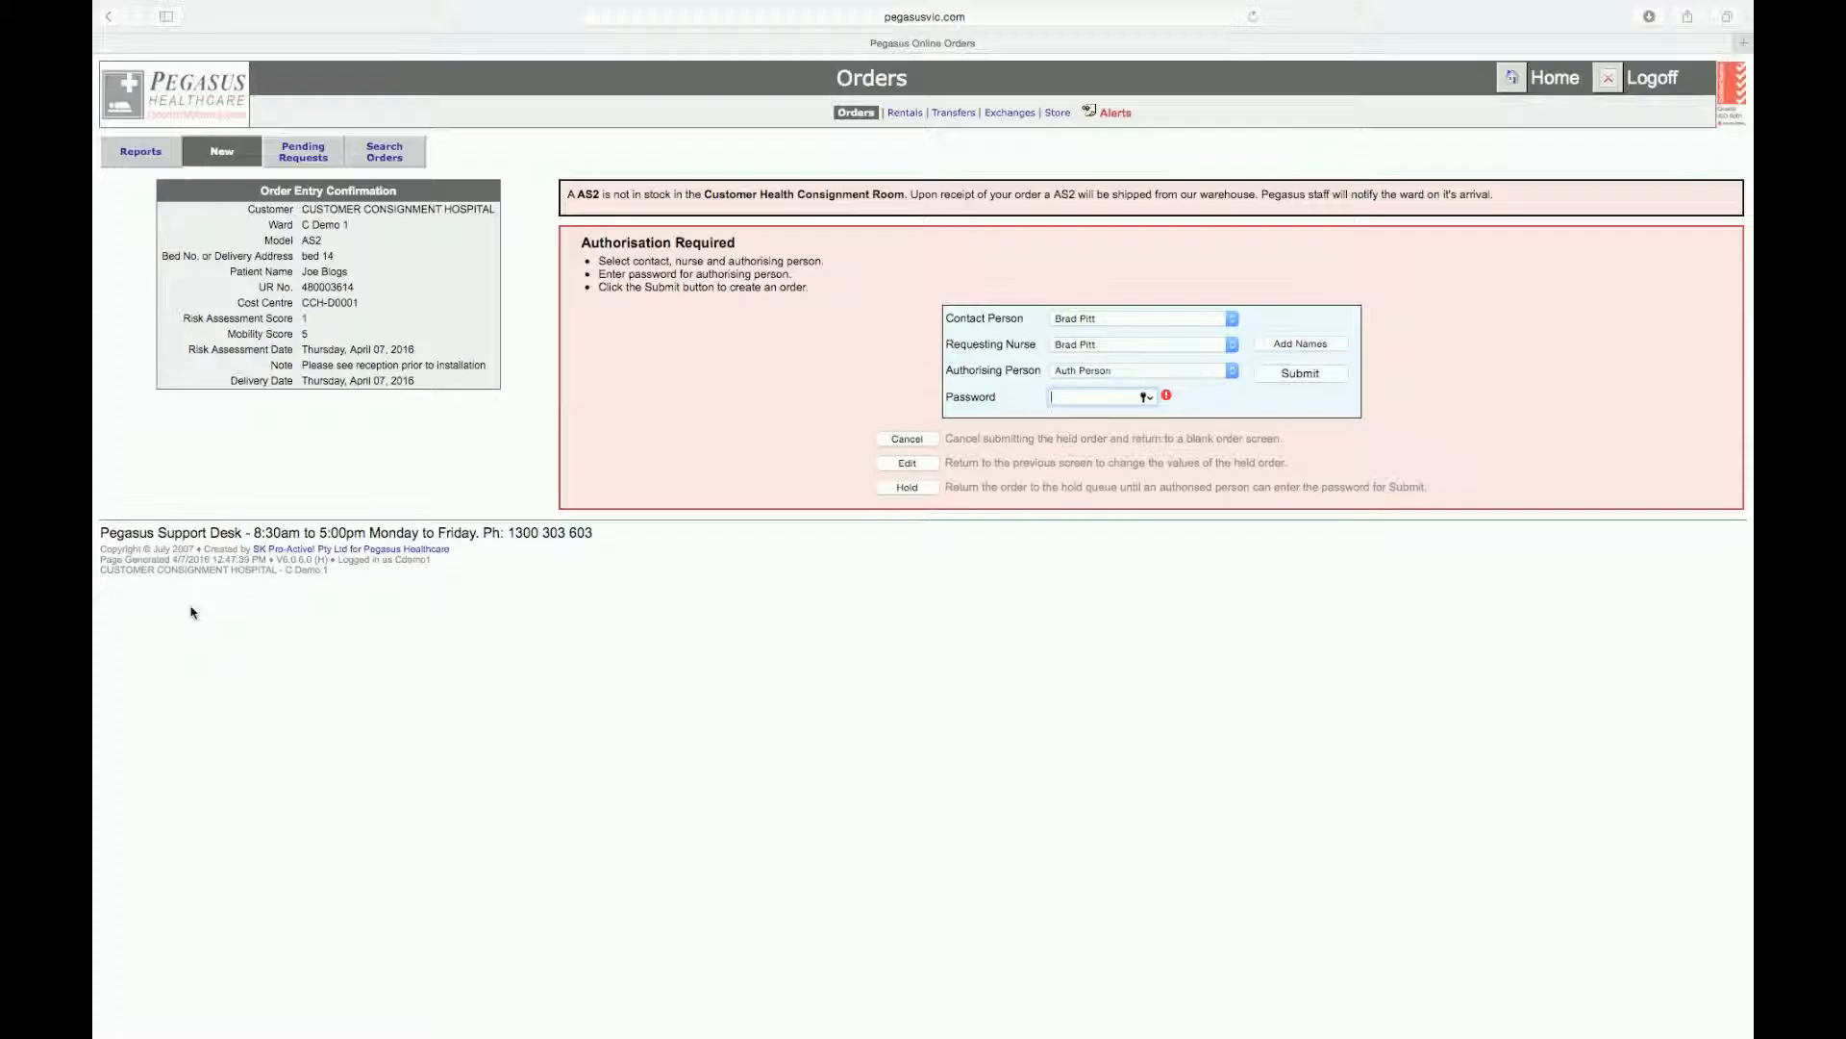
type("••••")
left_click(1303, 375)
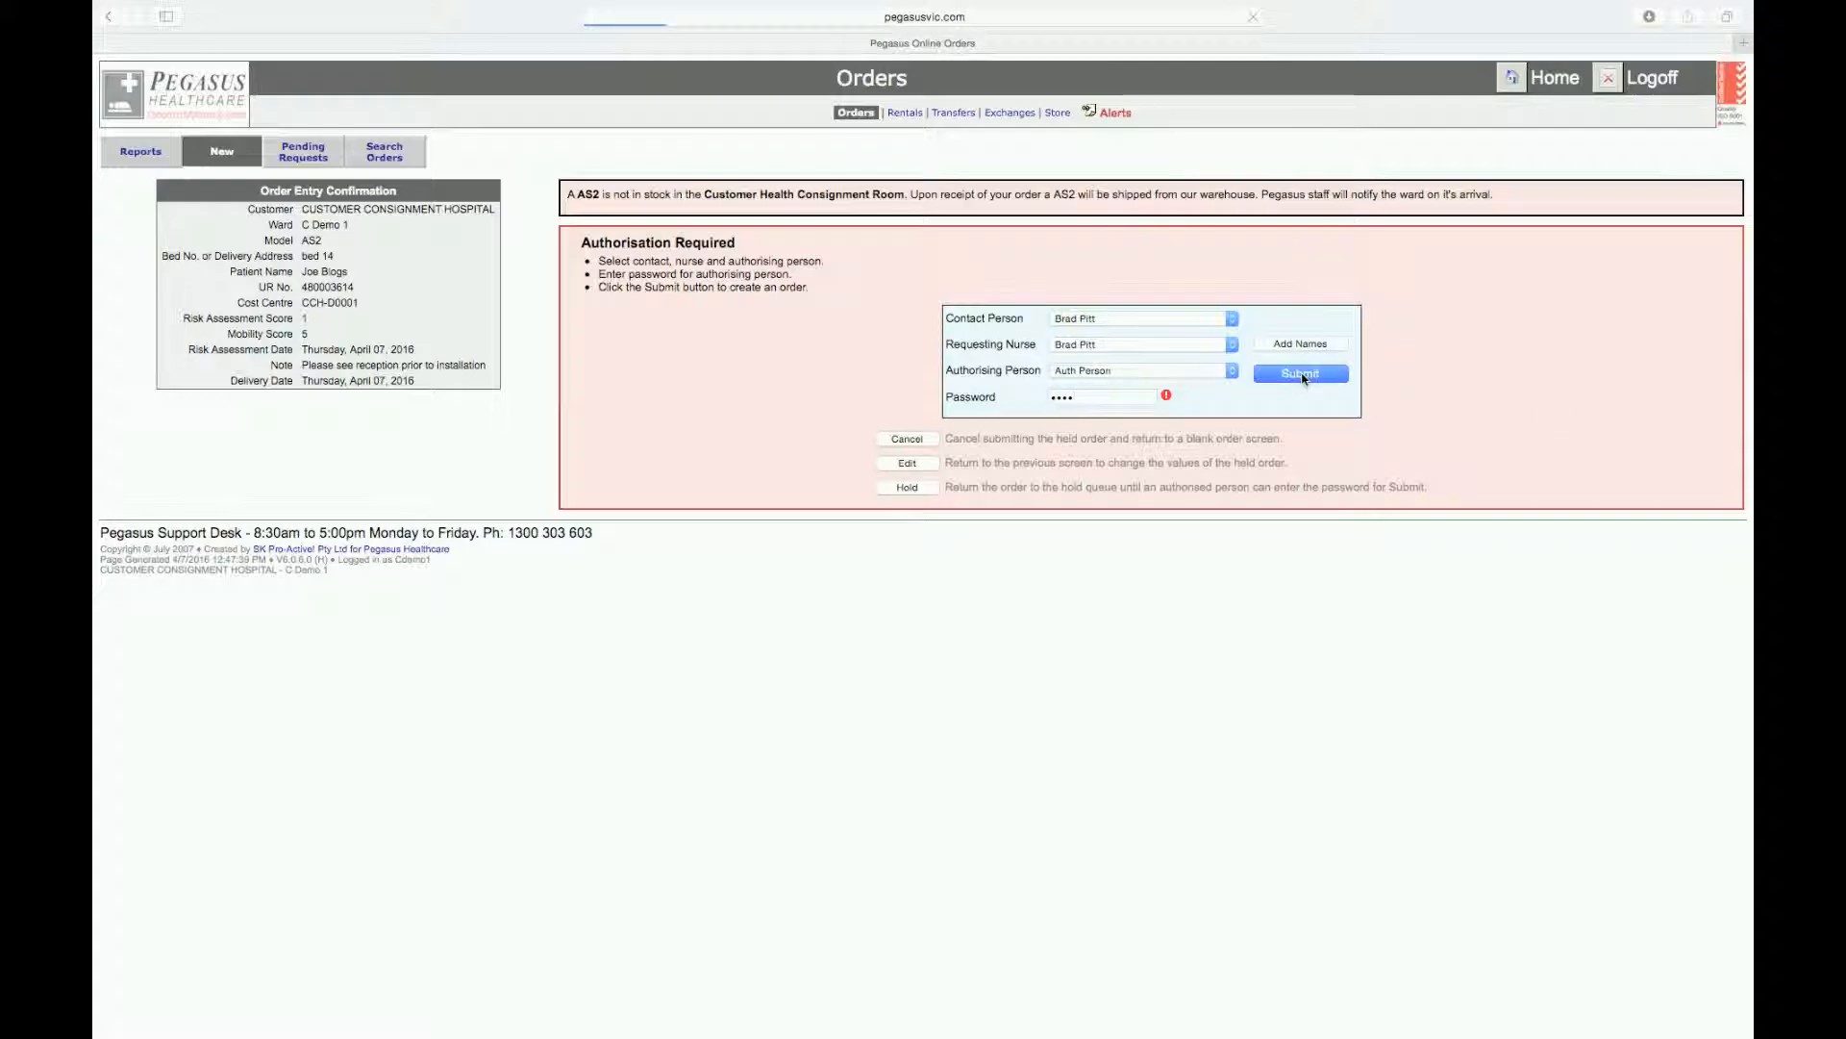